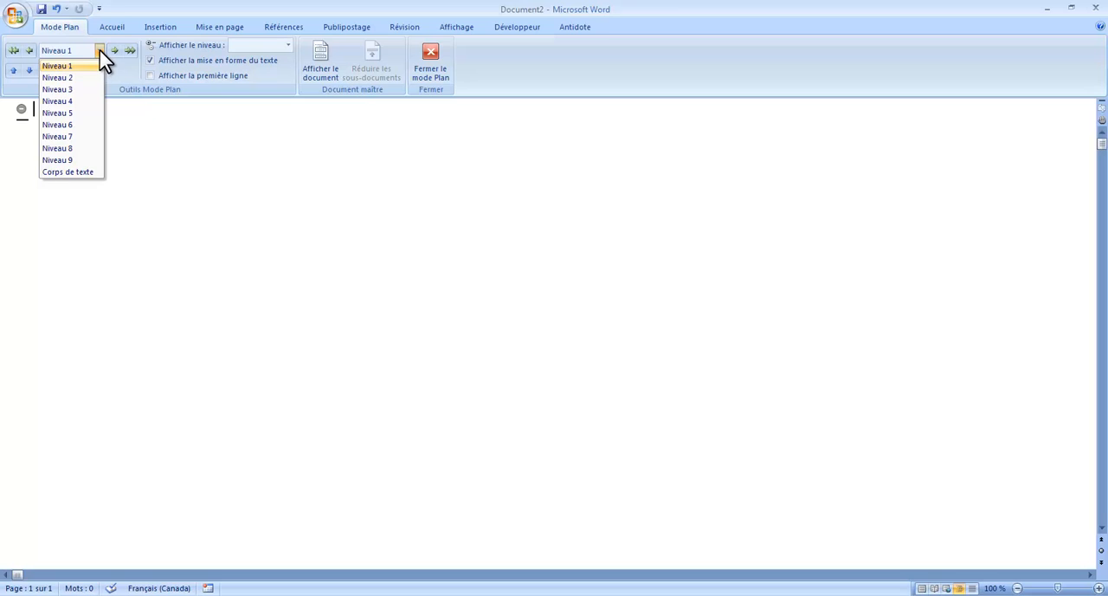
Demote the empty heading a few outline levels, and promote it back to Niveau 1
click(99, 50)
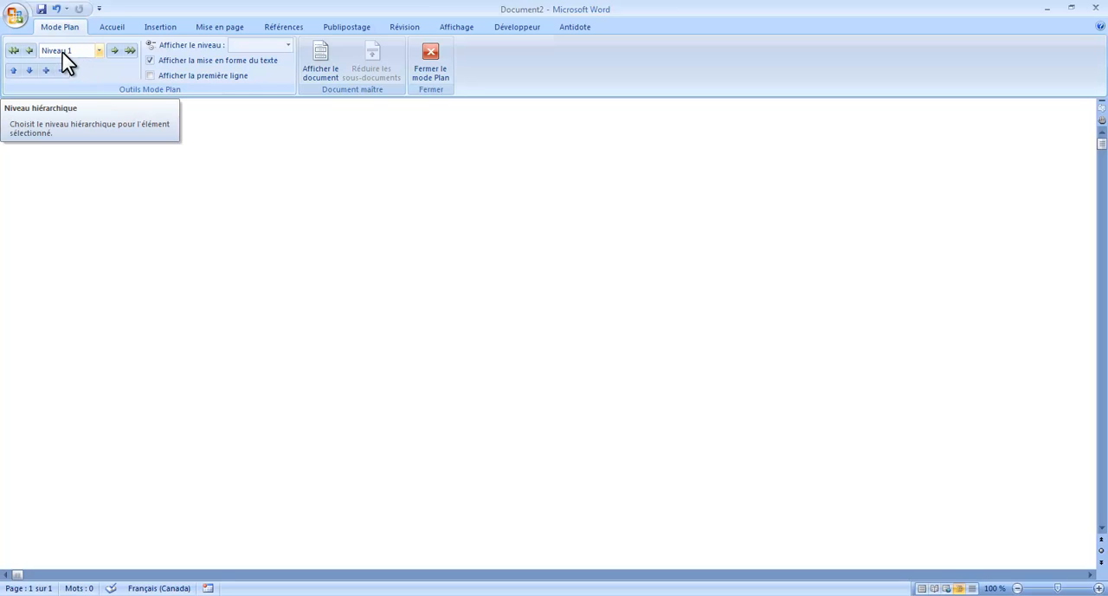
click(113, 51)
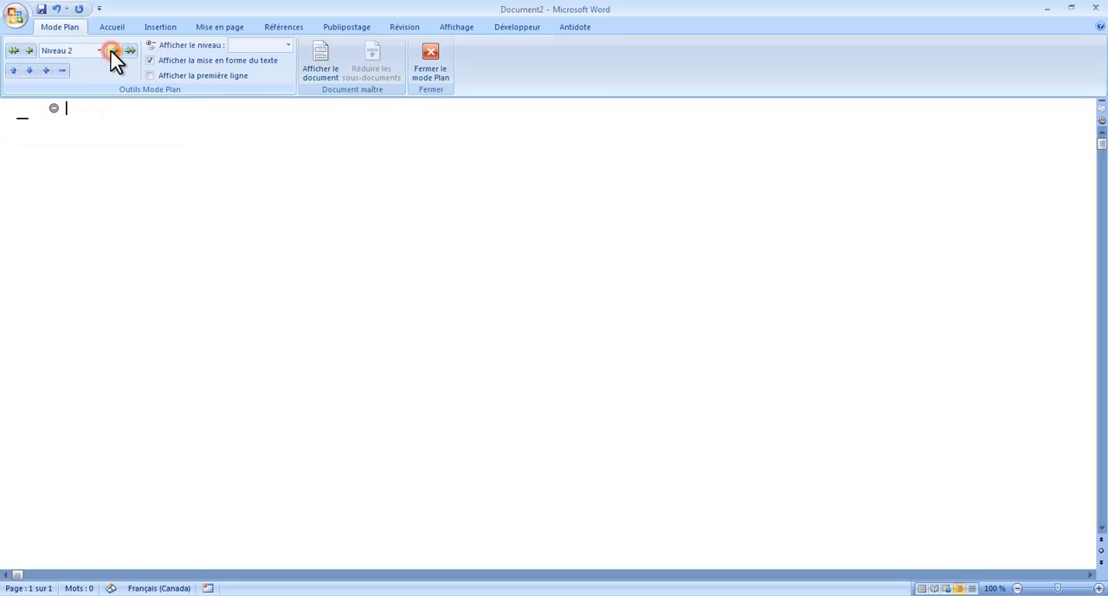
click(114, 51)
click(114, 49)
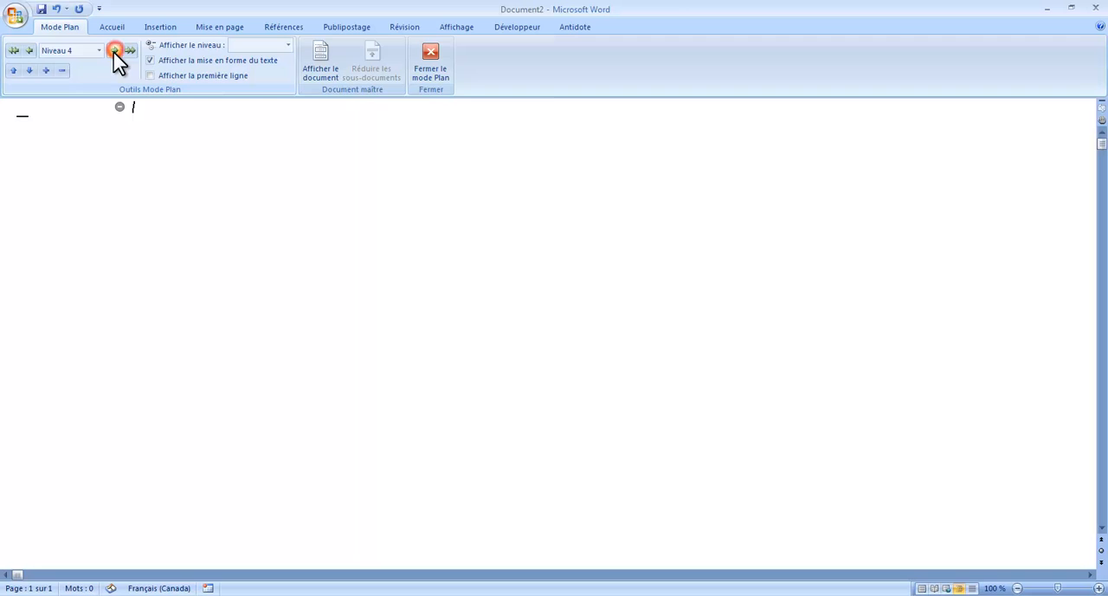
click(33, 51)
click(33, 51)
click(32, 52)
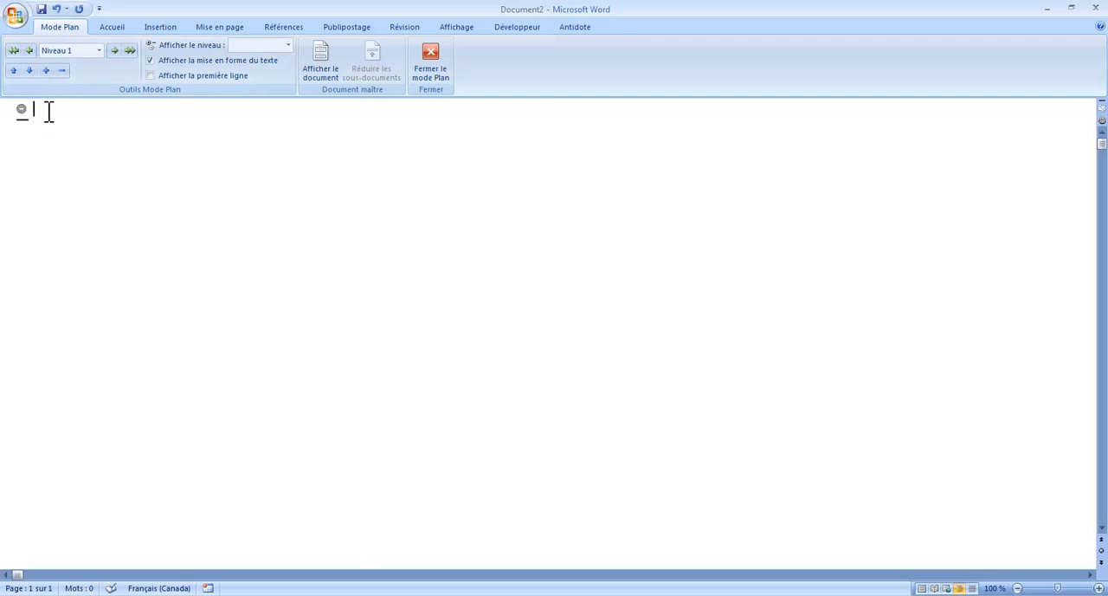
Enter "Introduction" as the first level 1 heading of the outline
text(Introduc)
key(BackSpace)
text(uctio)
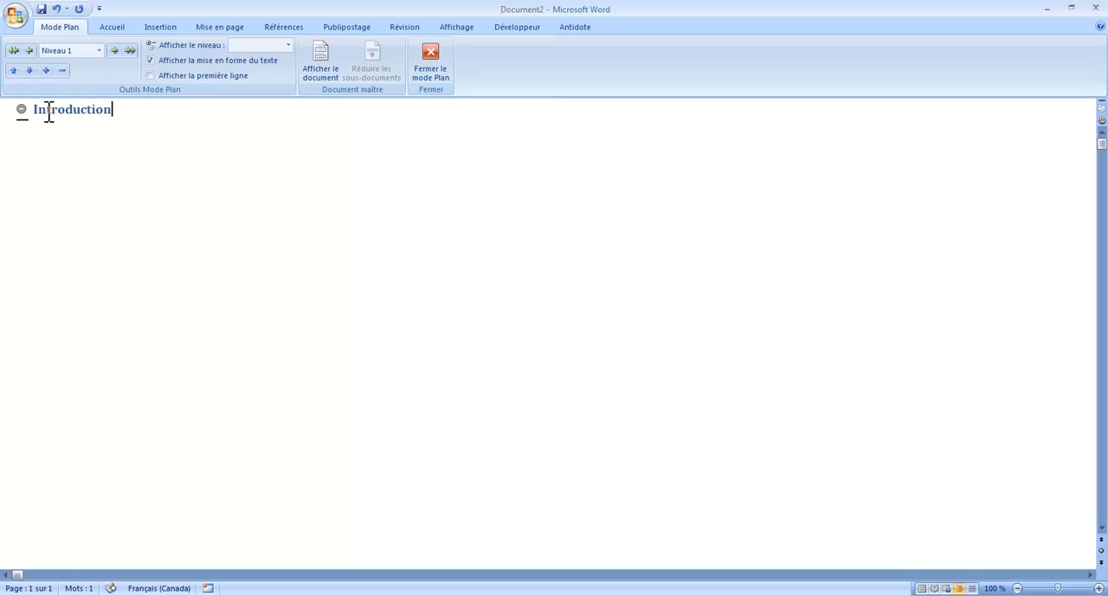
text(n)
key(Return)
Add the level 2 subheading "Sujet amené" under Introduction
click(114, 51)
text(Sujut)
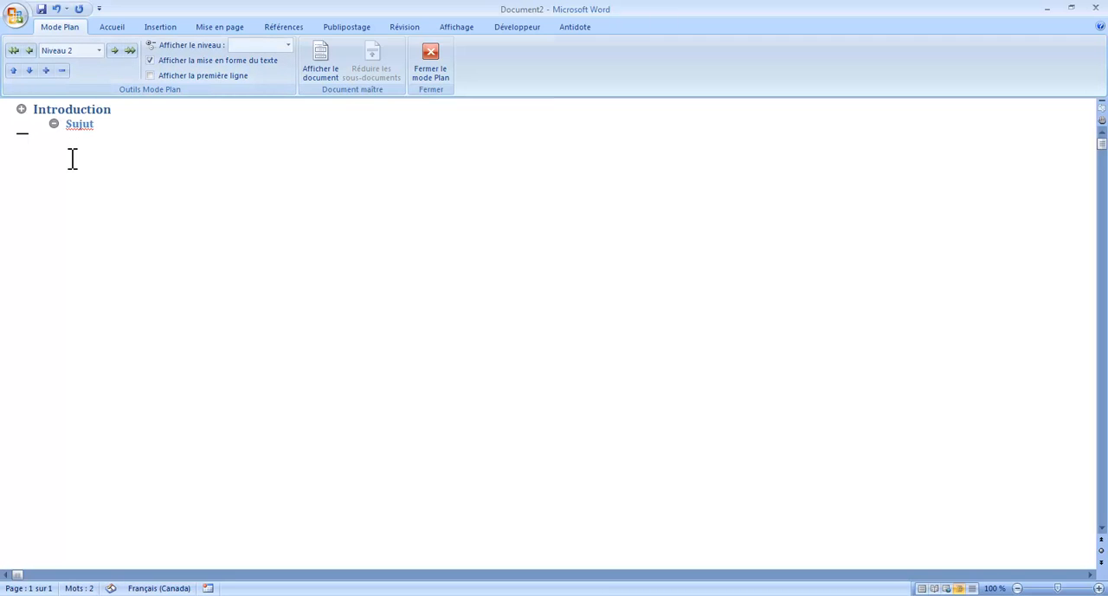
key(BackSpace)
text(et amené)
key(Return)
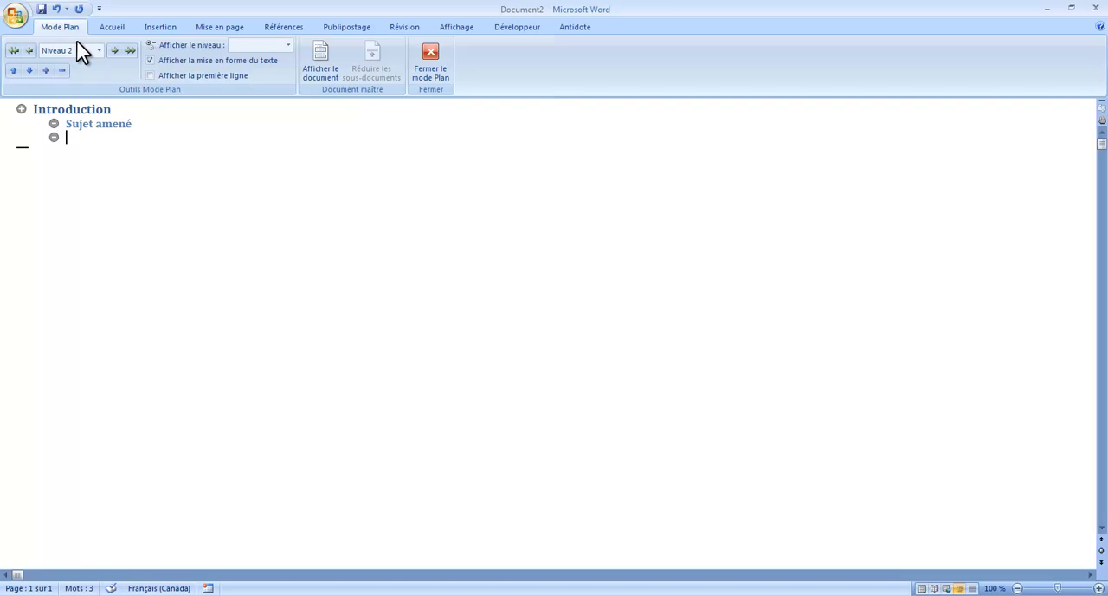
Add the level 2 subheadings "Sujet divisé" and "Sujet posé" below "Sujet amené"
text(Sujet divisé)
key(Return)
text(suj)
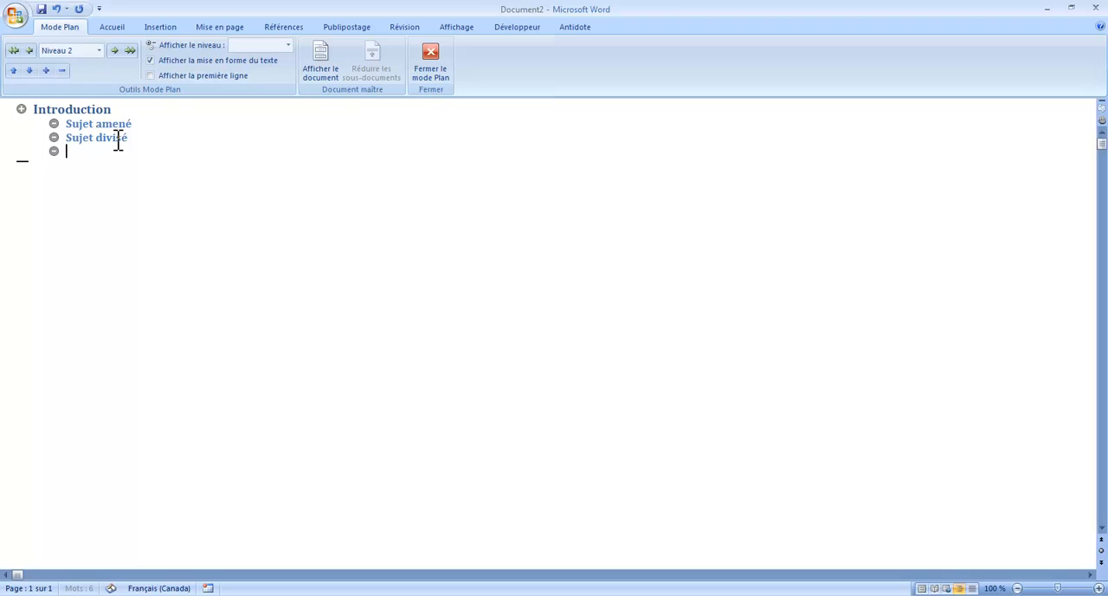
text(Sujet posé)
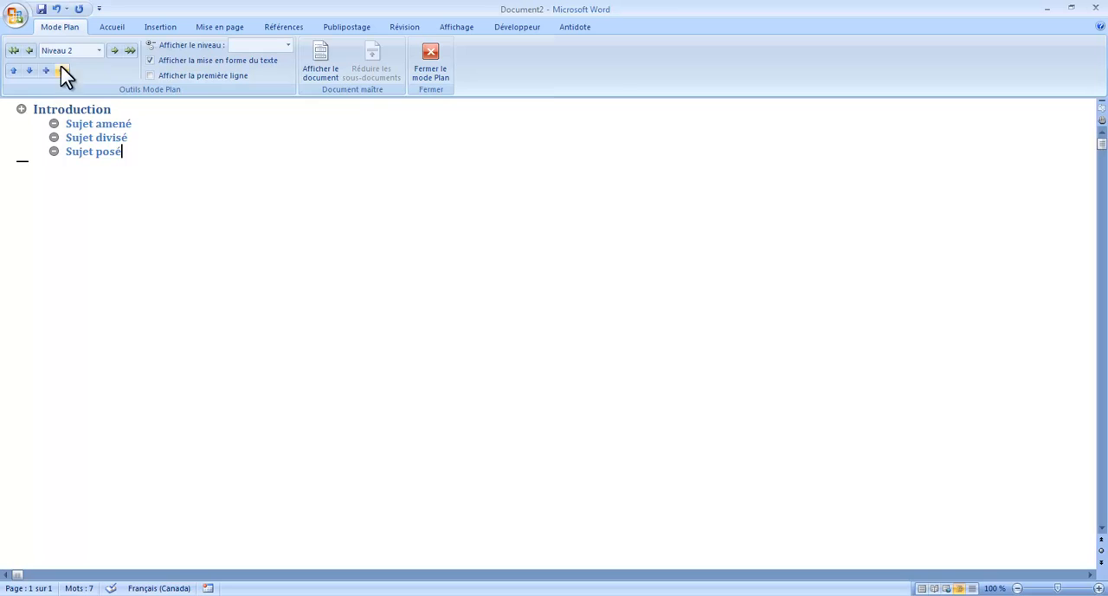
click(83, 152)
click(65, 109)
click(97, 125)
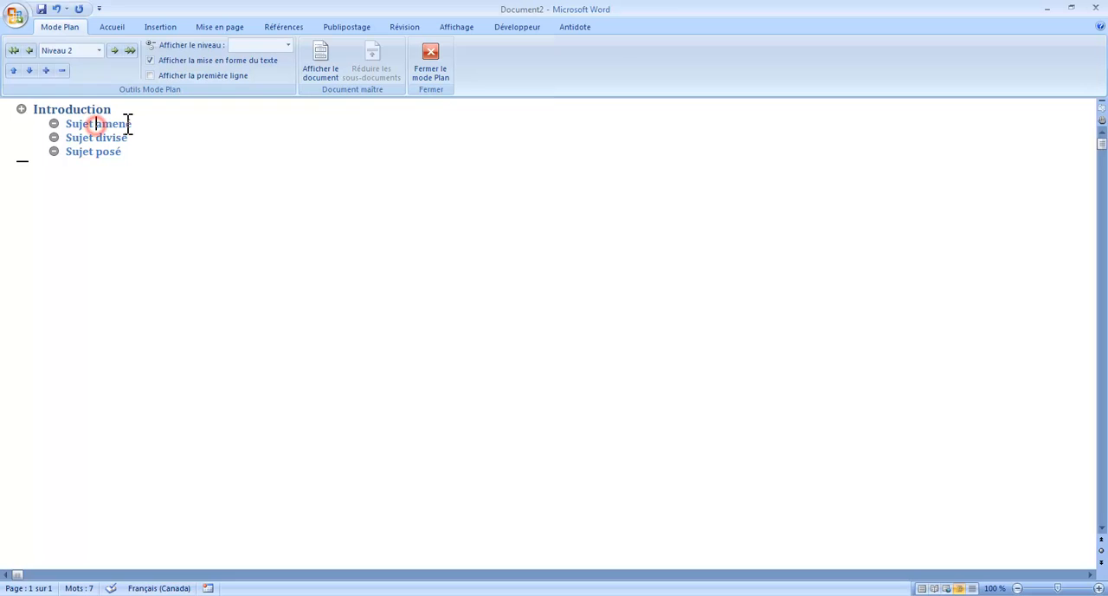
click(77, 110)
click(94, 123)
click(130, 153)
Add a new level 1 heading "Développement" after "Sujet posé"
click(142, 150)
key(Return)
click(28, 51)
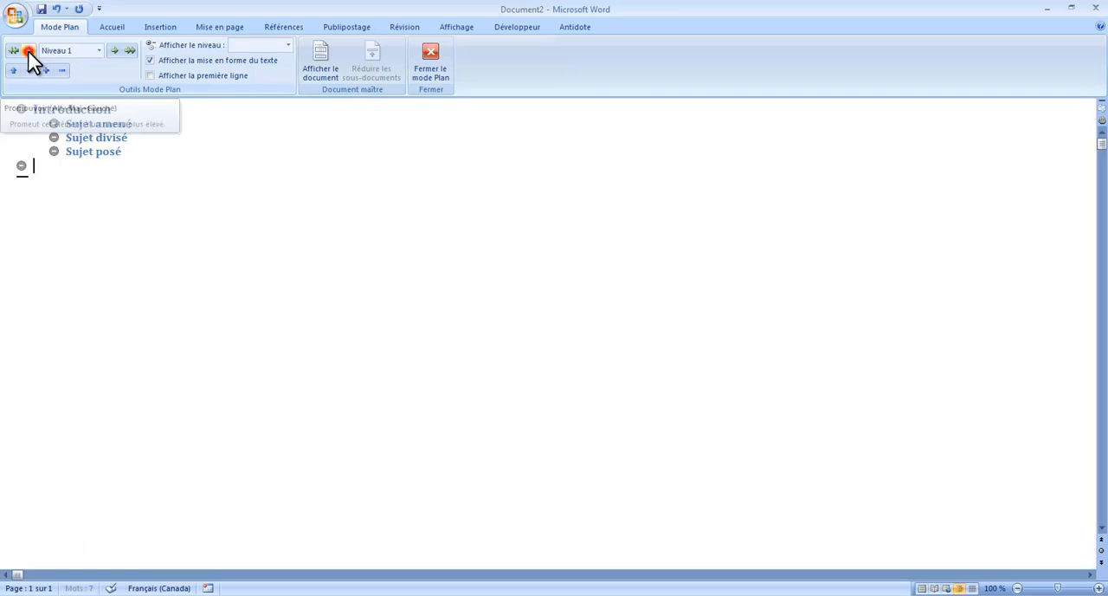
text(Déve)
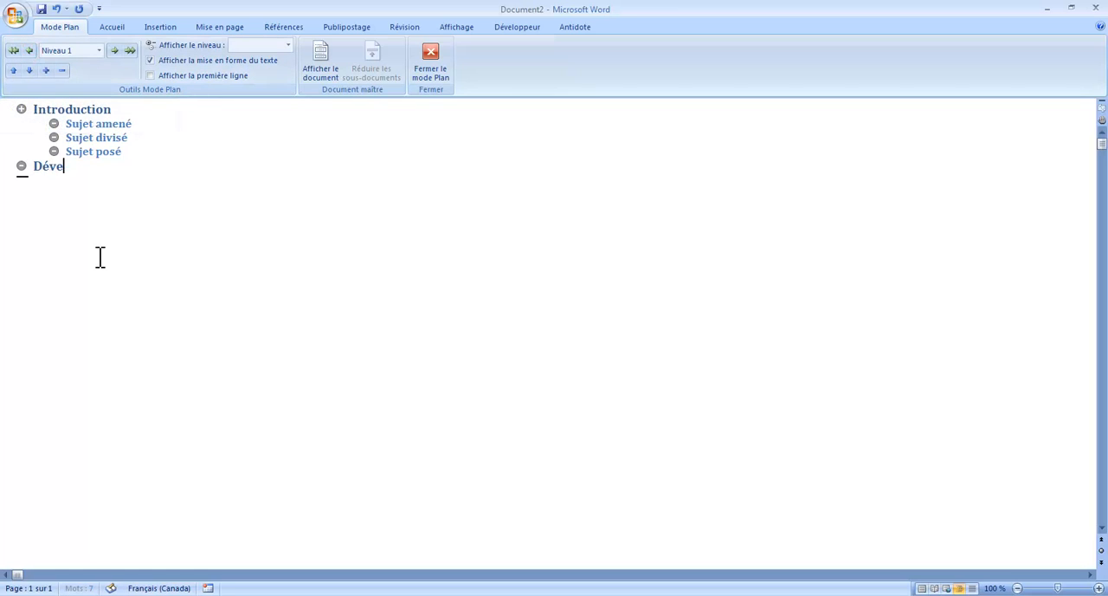
text(loppement)
key(Return)
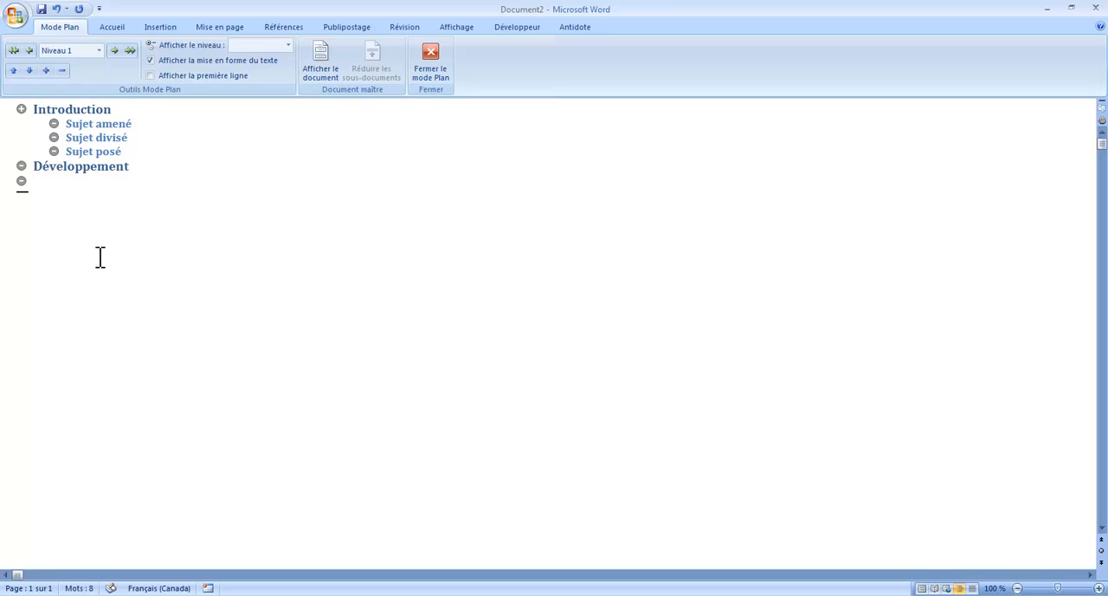
Add the level 2 subheading "Idée principale 1" under Développement
click(116, 51)
text(Idée principa)
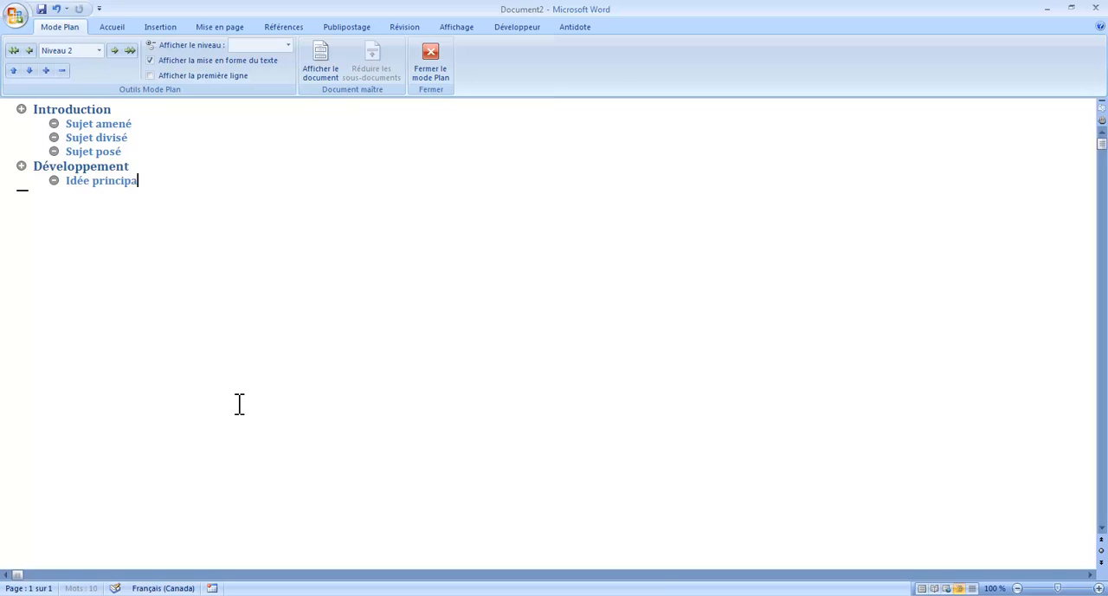
text(le 2)
key(Return)
Add "Idée principale 2" as the second level 2 subheading under Développement
text(Idée)
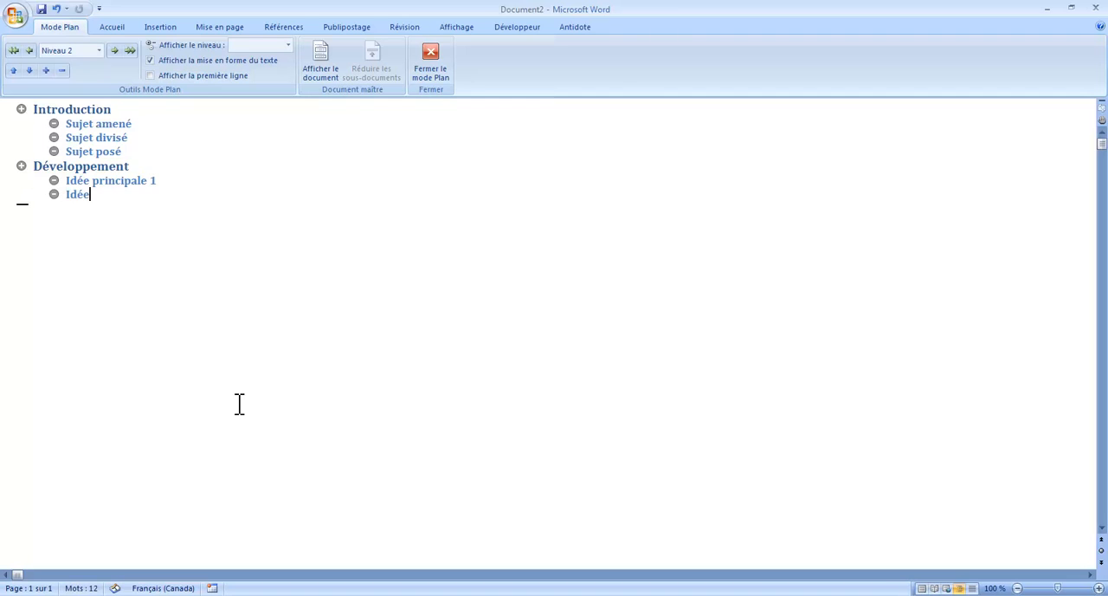
text( princiaple)
key(BackSpace)
key(BackSpace)
key(BackSpace)
text(le 2)
key(Return)
Add "Idée principale 3" as the third subheading under Développement, correcting its misspelled word with the spelling suggestion "principale"
text(Idée )
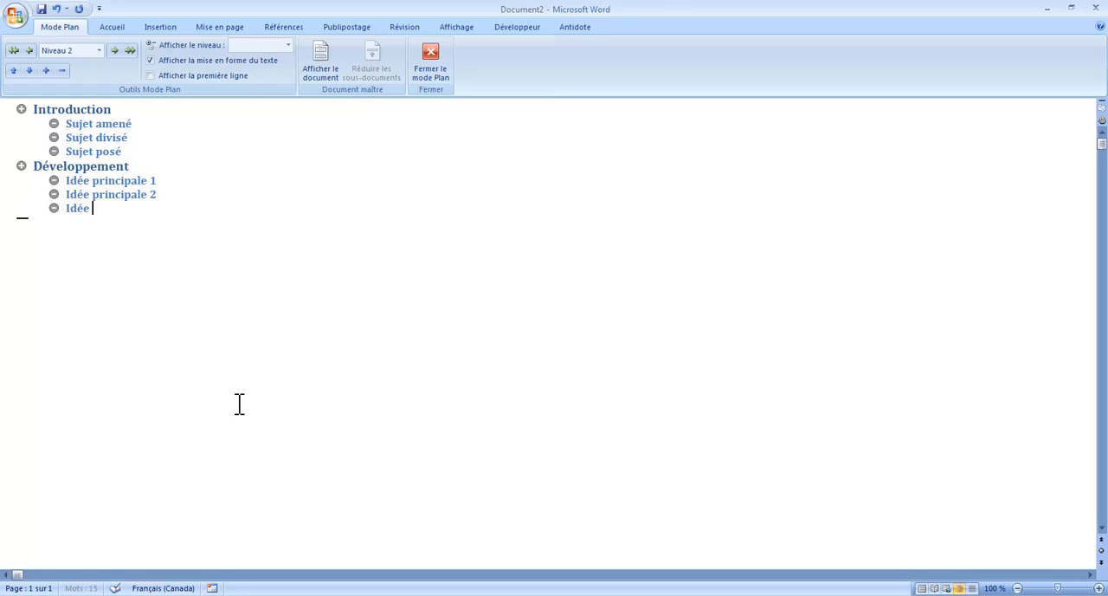
text(princiaple 3)
click(125, 244)
right_click(128, 208)
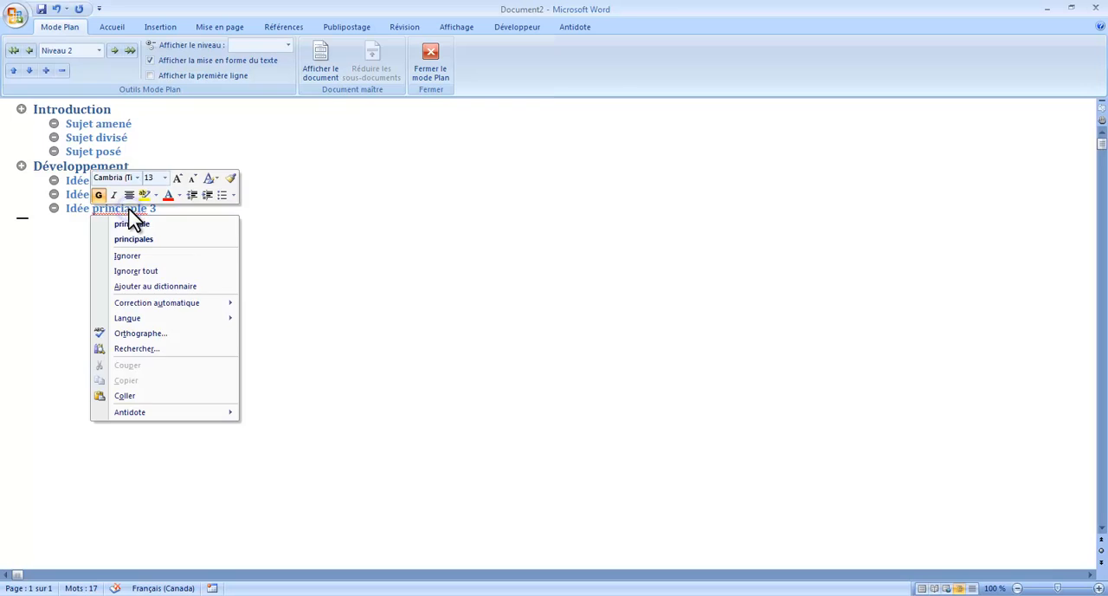
click(132, 223)
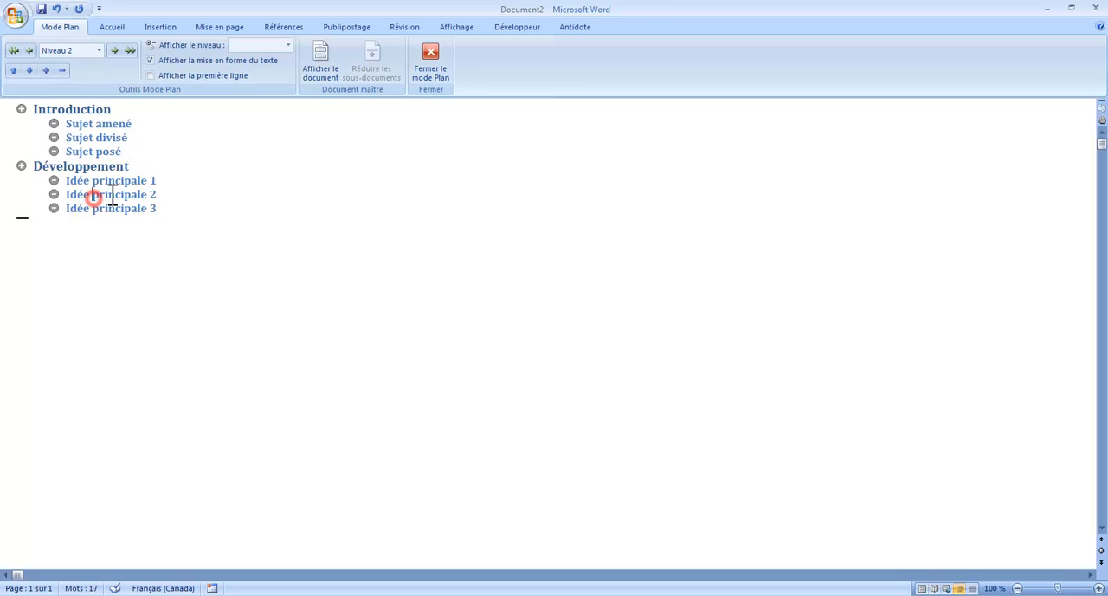
Move "Idée principale 2" down one place in the outline and back up again
click(31, 71)
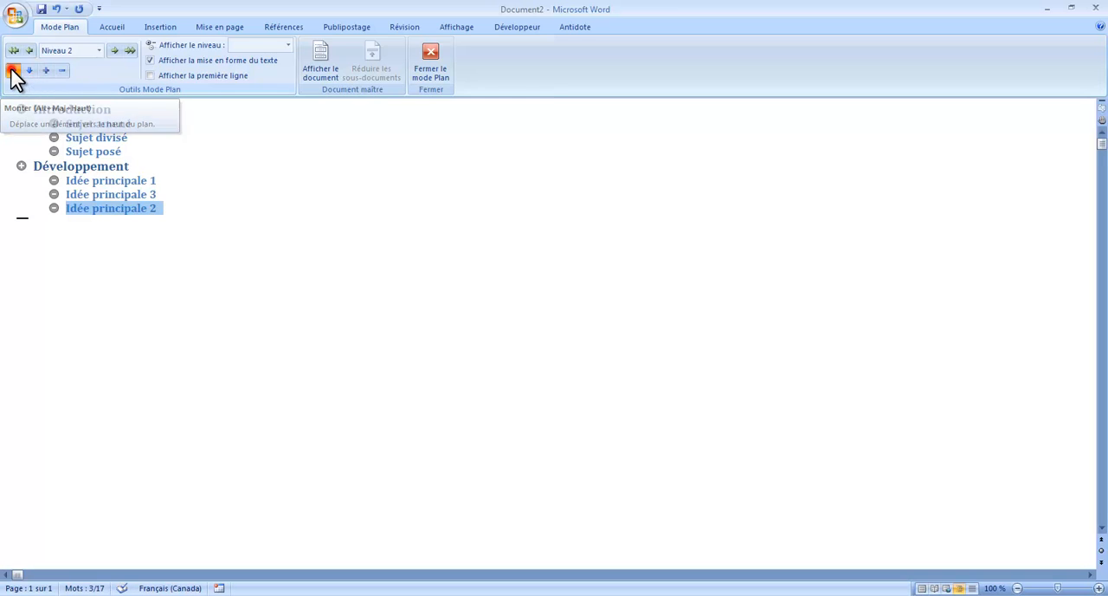
click(13, 71)
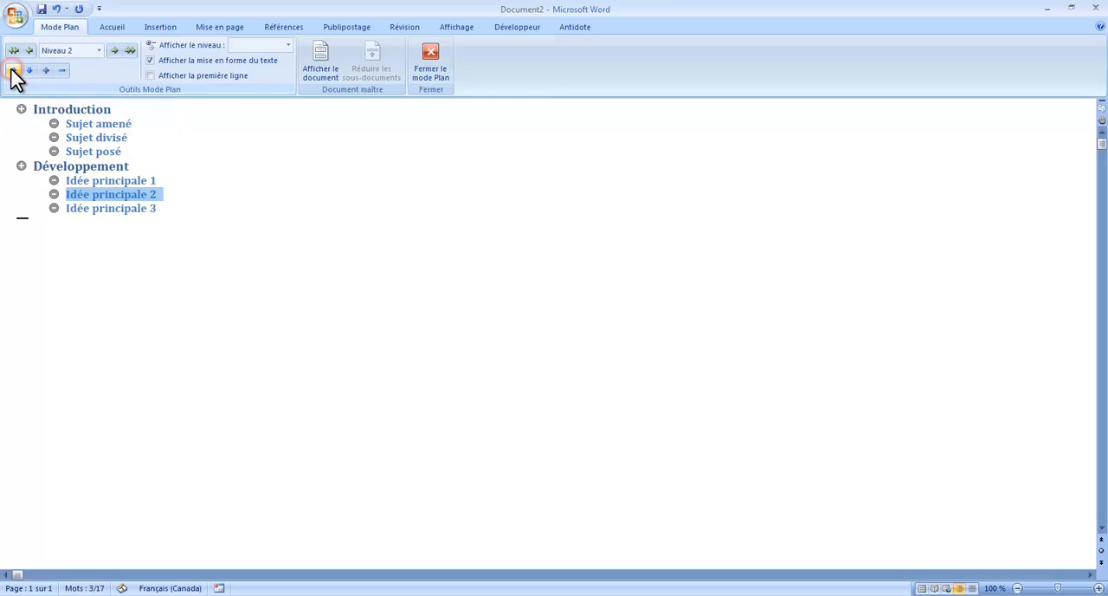
Reorder the Développement subheadings so that "Idée principale 1" sits between "Idée principale 2" and "Idée principale 3"
triple_click(113, 178)
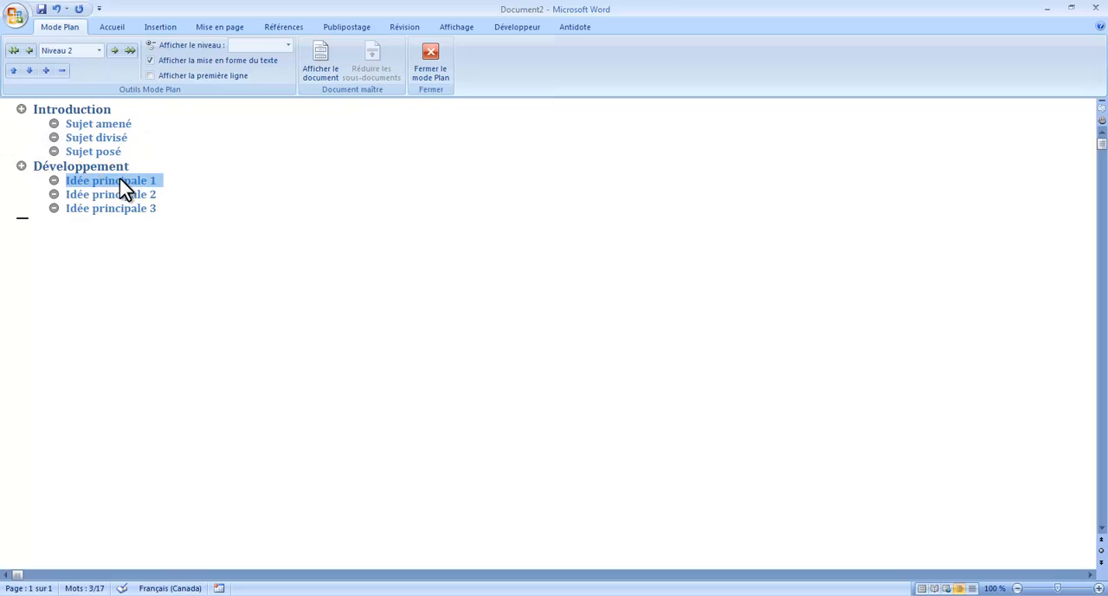
click(30, 71)
click(29, 71)
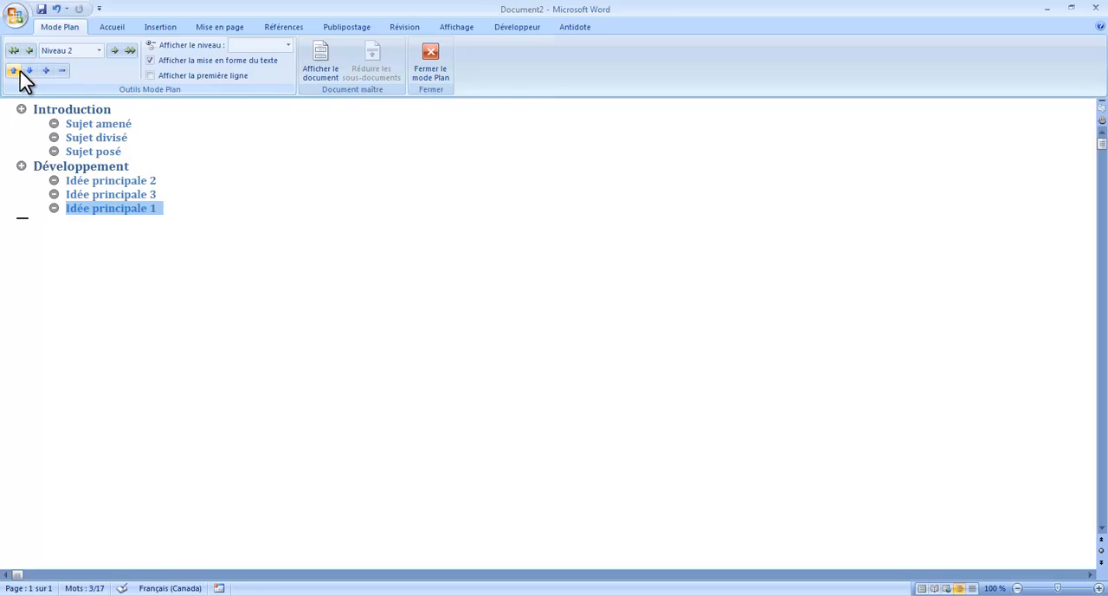
click(13, 71)
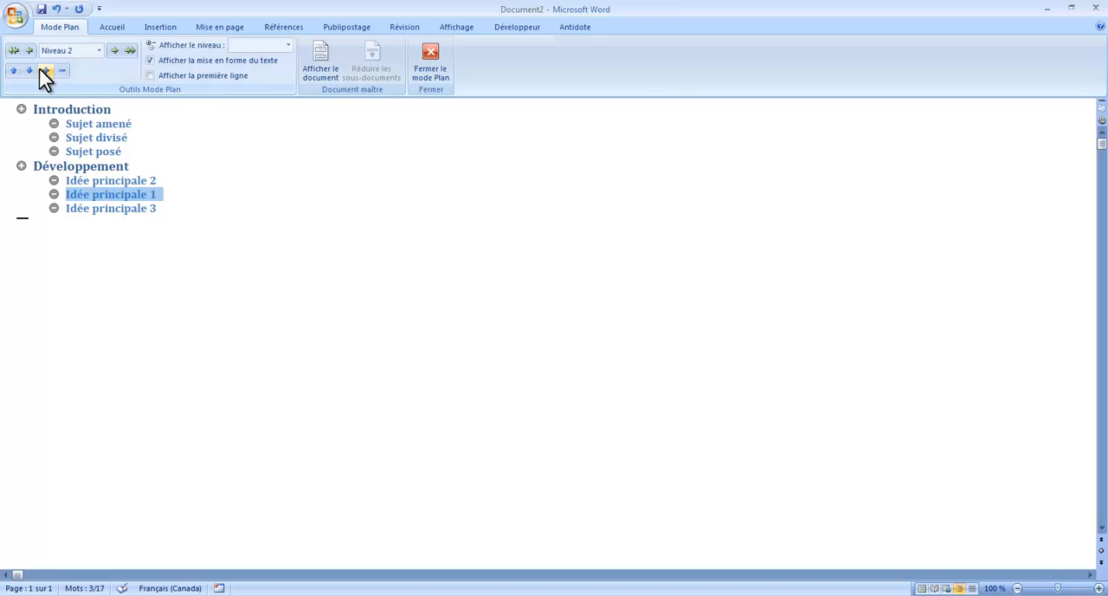
Add a level 1 heading "Conclusion" after "Idée principale 3", with no empty line below it
click(83, 222)
click(160, 207)
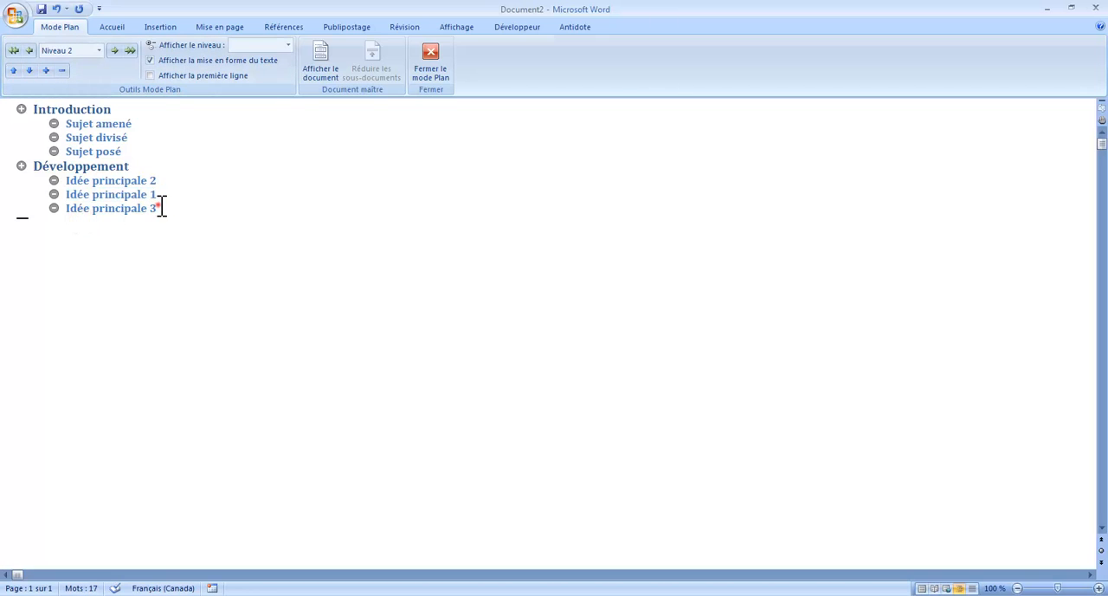
key(Return)
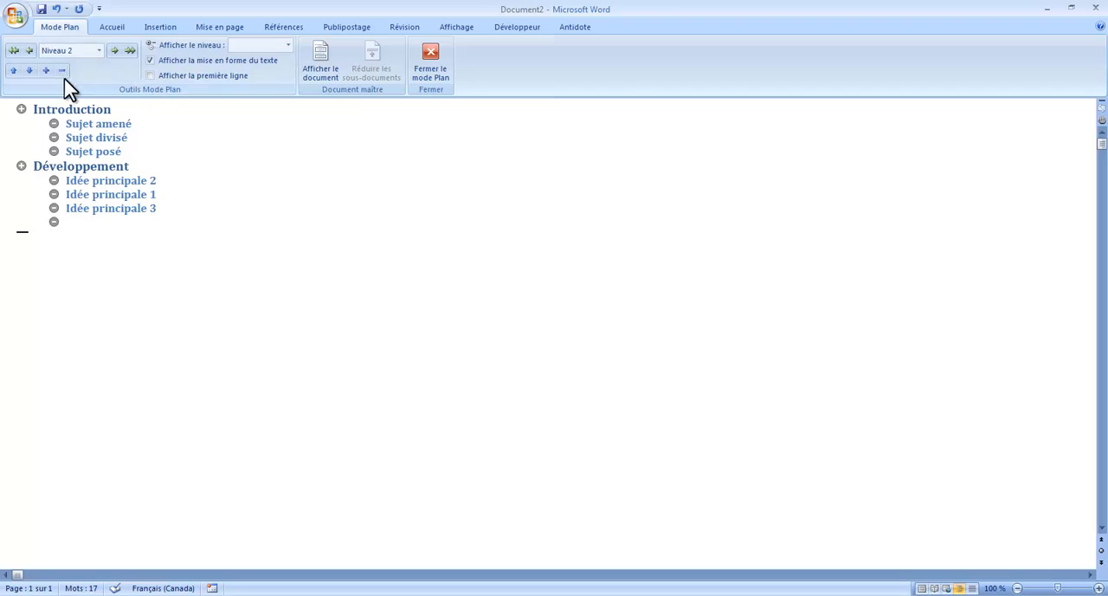
click(27, 51)
text(conc)
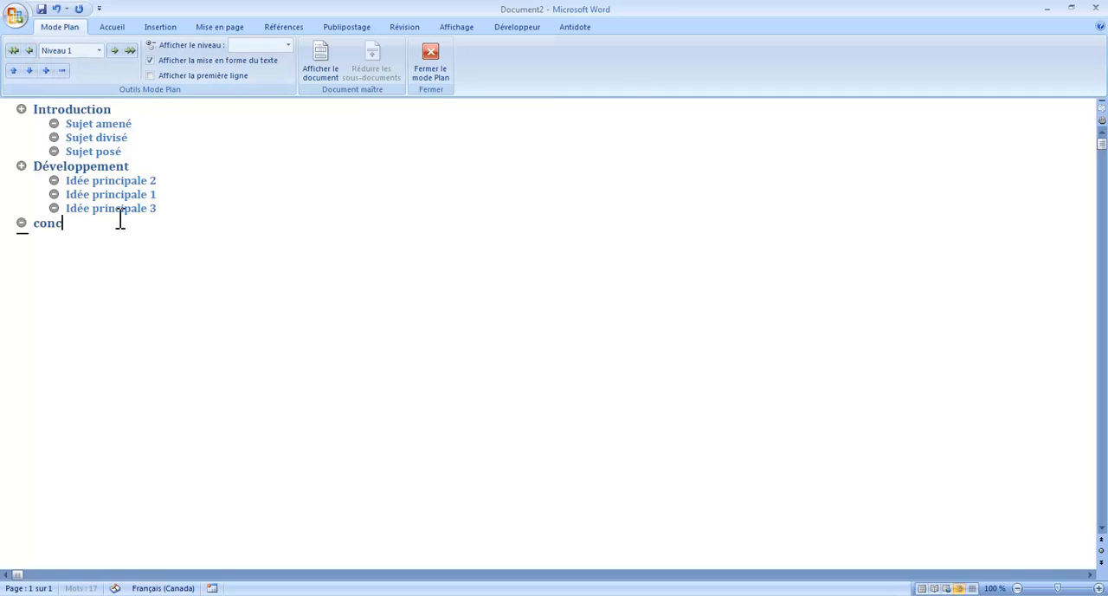
key(BackSpace)
key(BackSpace)
key(BackSpace)
key(BackSpace)
text(Conclusion)
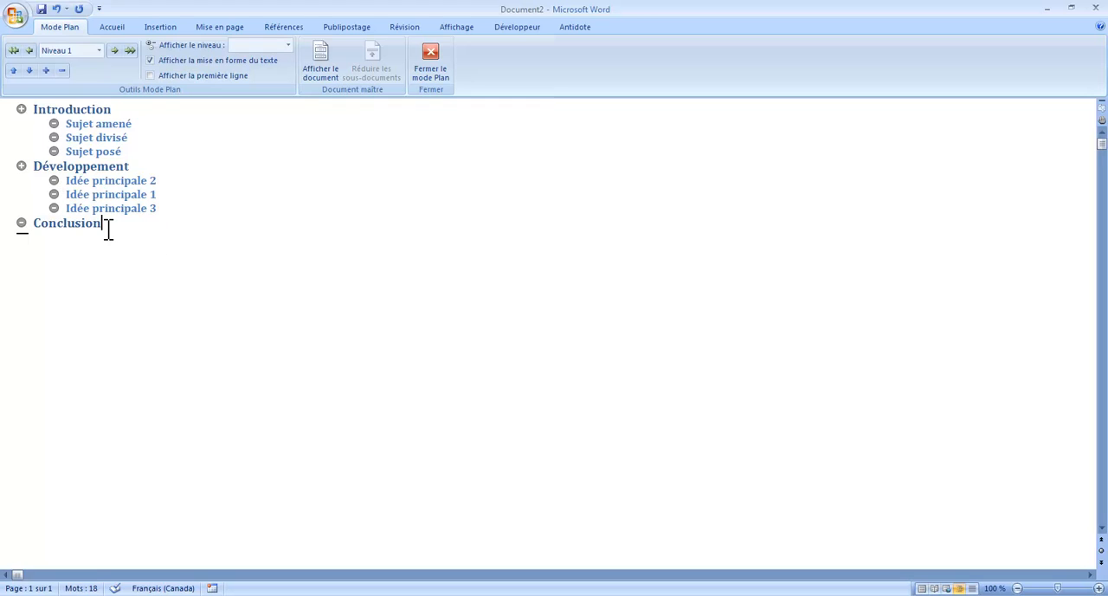
key(Return)
key(BackSpace)
Insert the level 3 item "Idée secondaire" under "Idée principale 1"
click(163, 194)
key(Return)
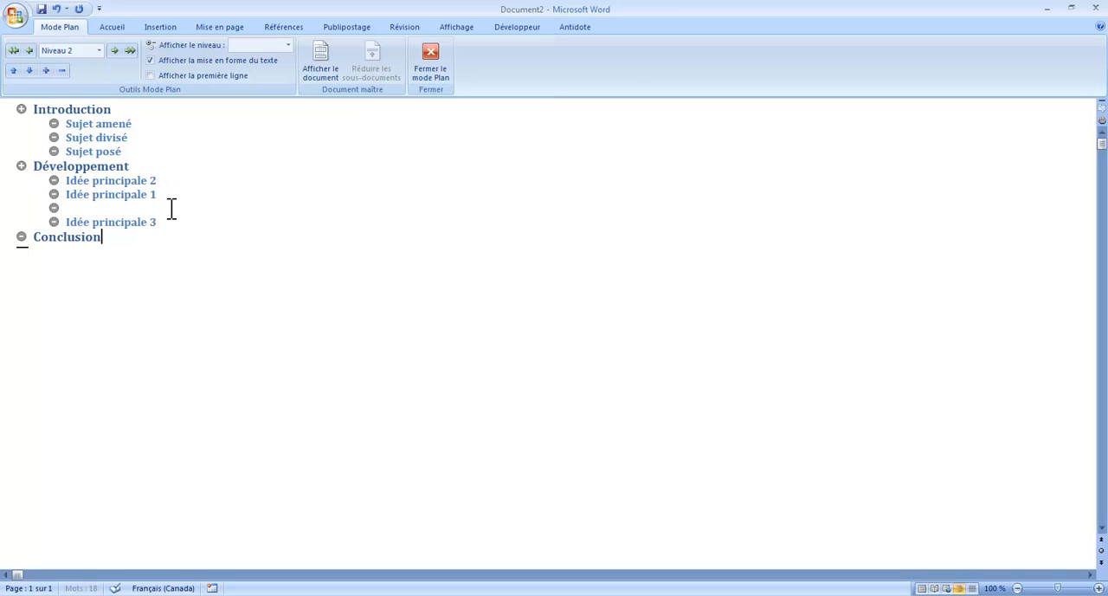
click(114, 49)
text(Id)
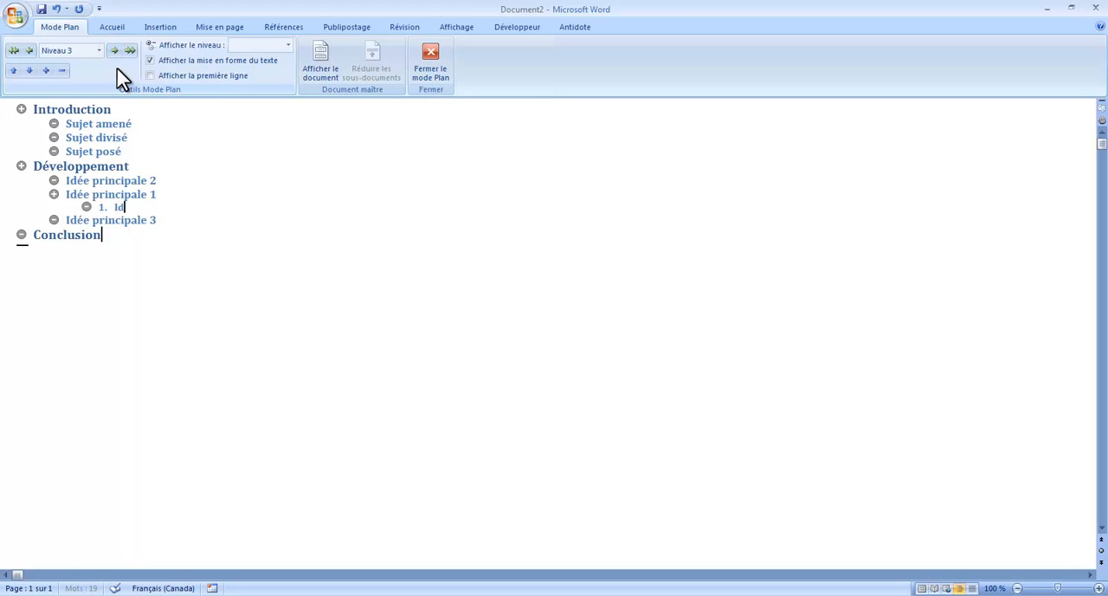
text(ée secon)
key(BackSpace)
text(re)
Add a second level 3 item "Idée secondaire" below the first one
key(Return)
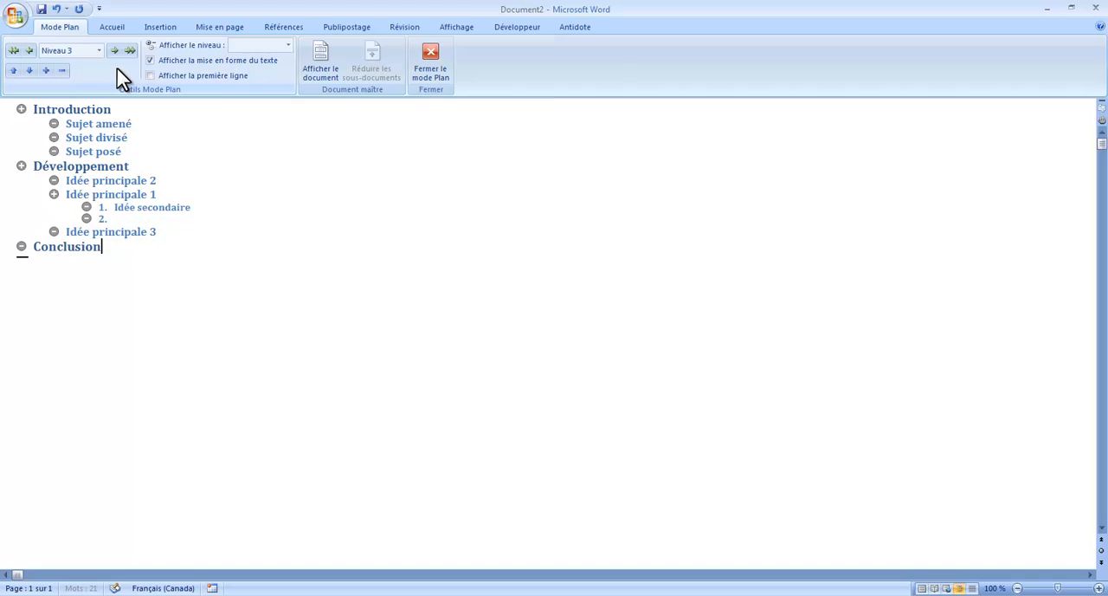
text(I)
key(BackSpace)
key(BackSpace)
key(BackSpace)
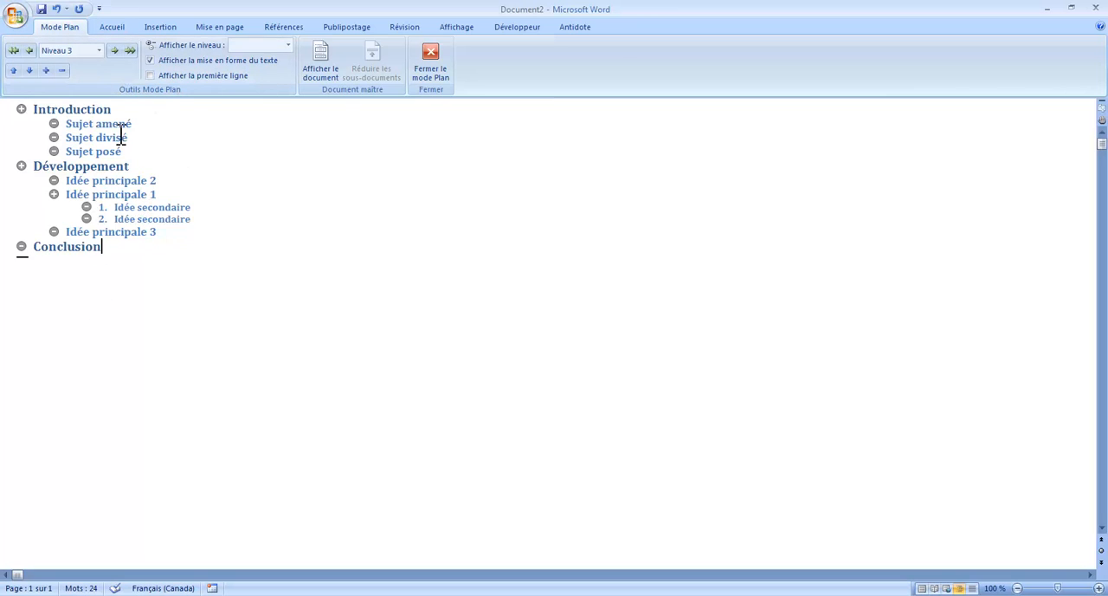
Move the second "Idée secondaire" up one place, back down, and up again
triple_click(121, 218)
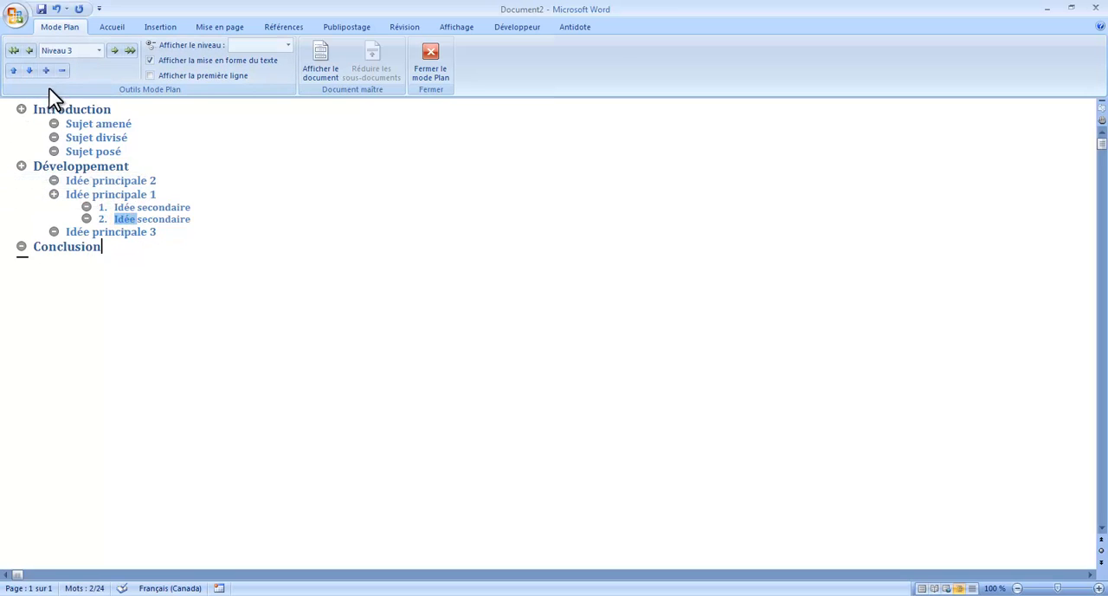
click(14, 70)
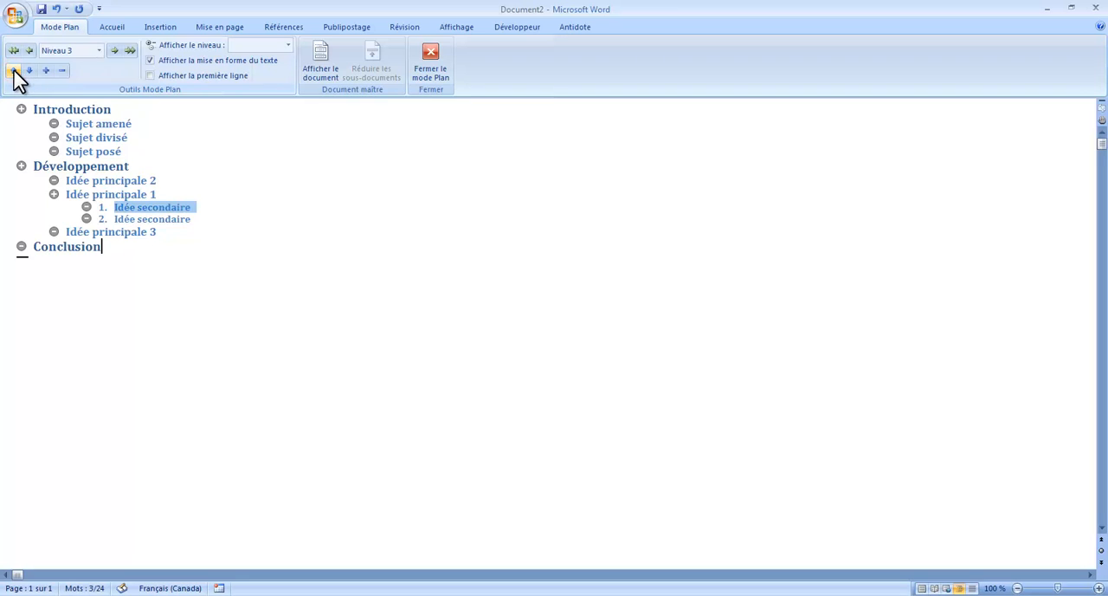
click(29, 70)
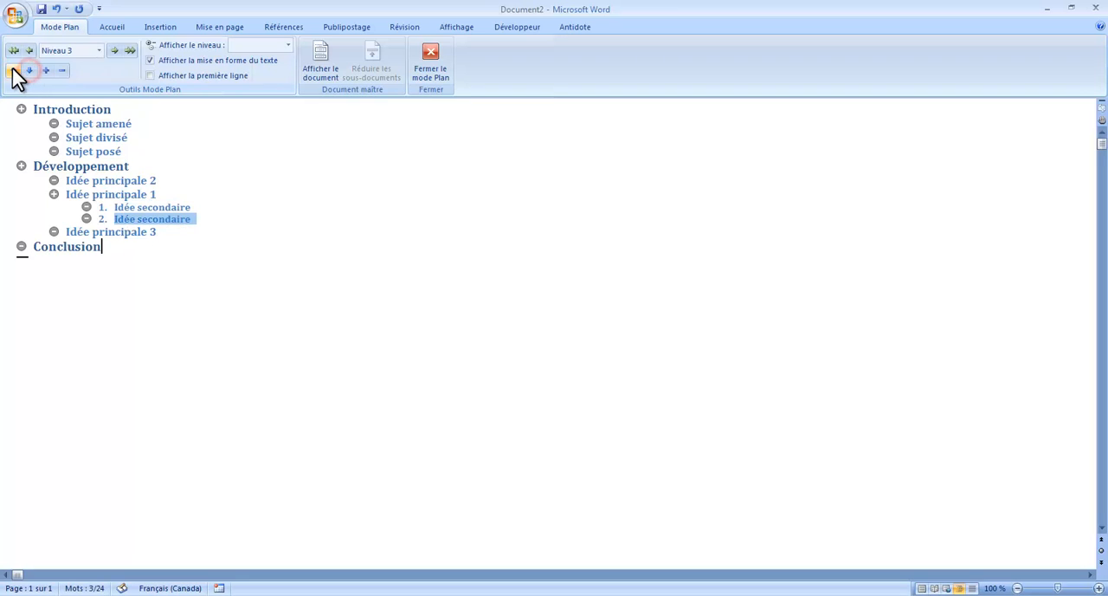
click(14, 71)
Try moving "Idée principale 2" down and back up within the Développement section
click(109, 181)
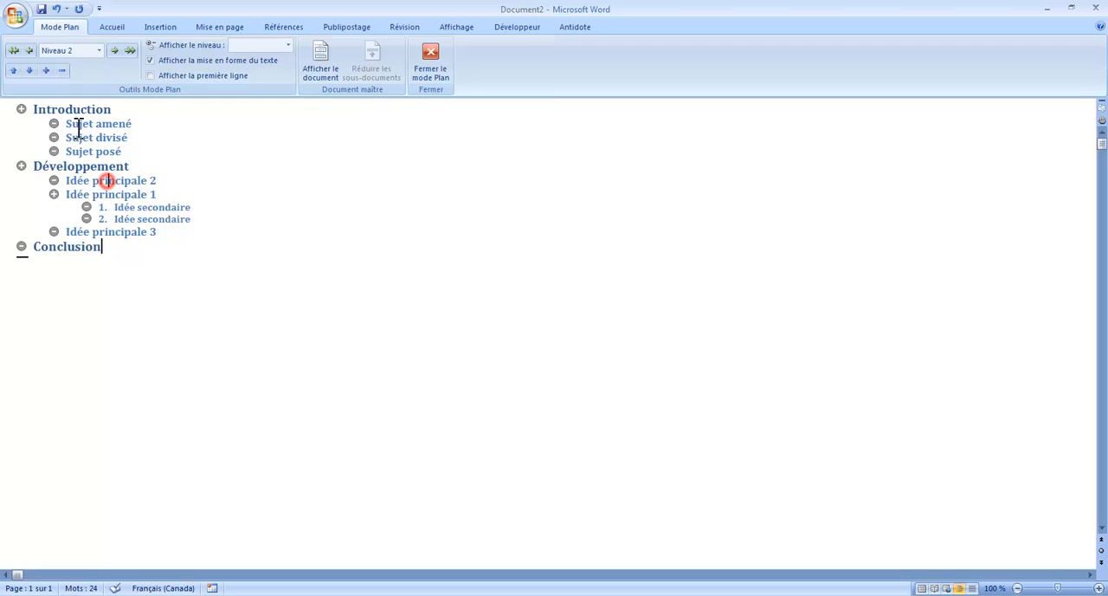
click(28, 70)
click(15, 71)
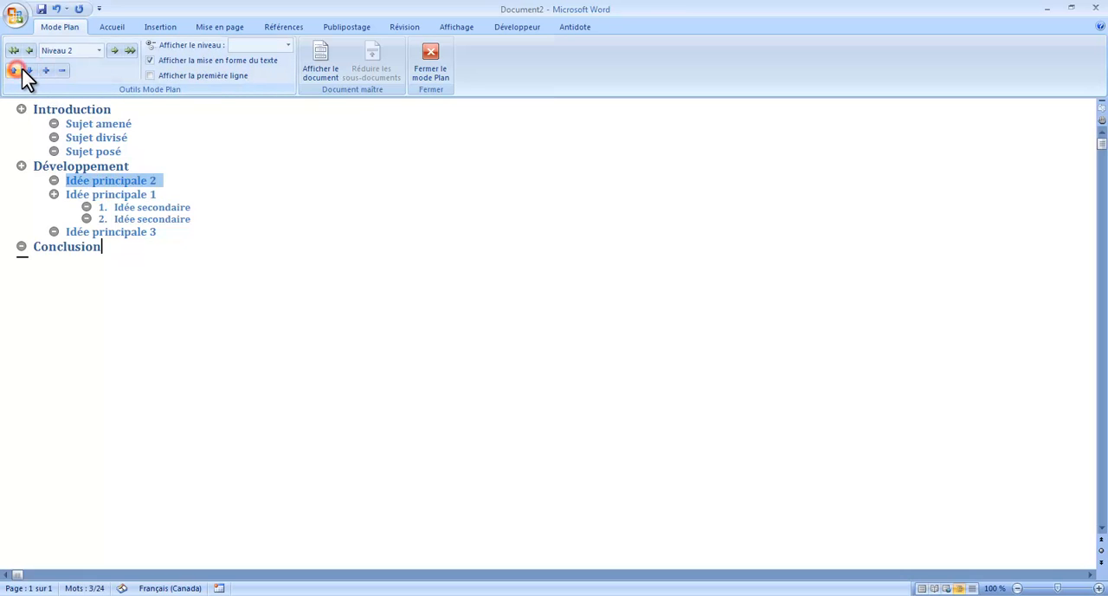
click(24, 71)
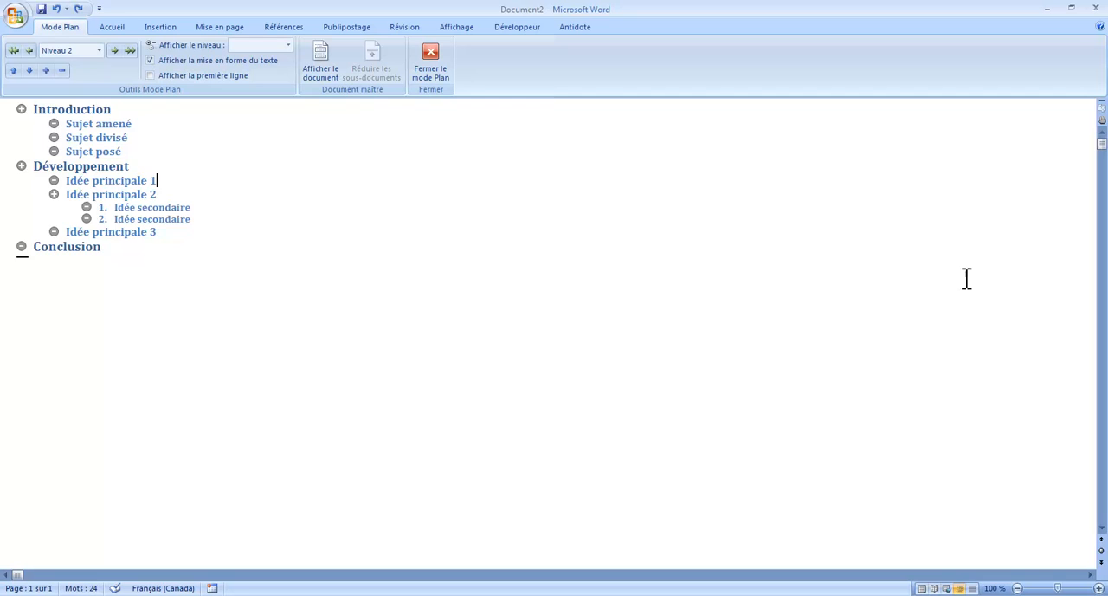
Close the outline view and look over the whole essay outline in the page layout
click(442, 76)
scroll(563, 291, down, 2)
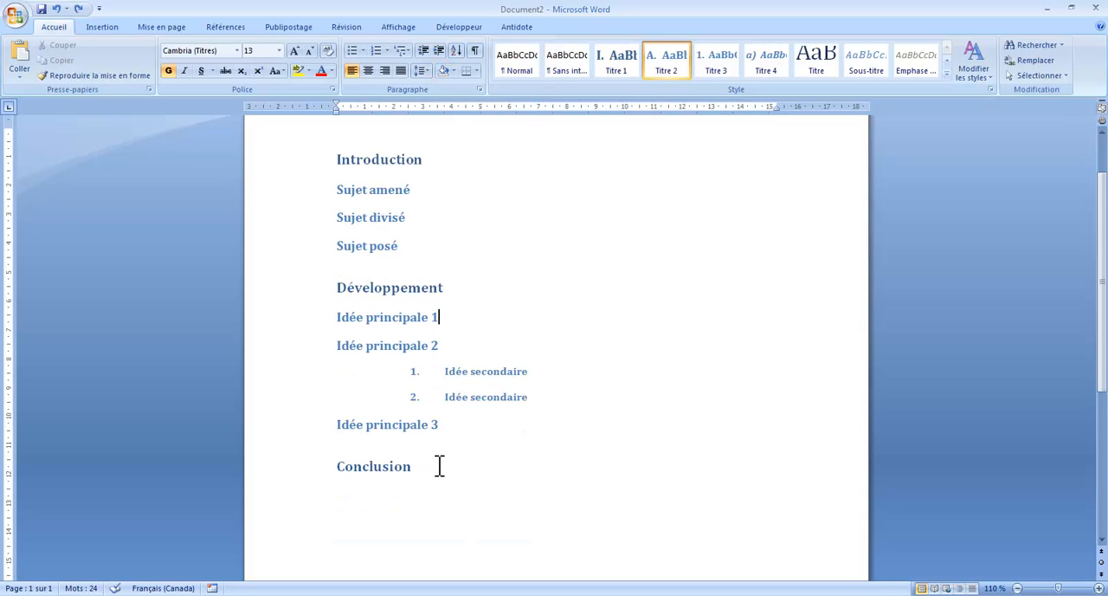
scroll(518, 329, up, 1)
scroll(518, 329, down, 1)
Replace the heading "Idée principale 1" with "Les lions se nourrissent de viande, etc."
click(462, 318)
drag(456, 319, 340, 318)
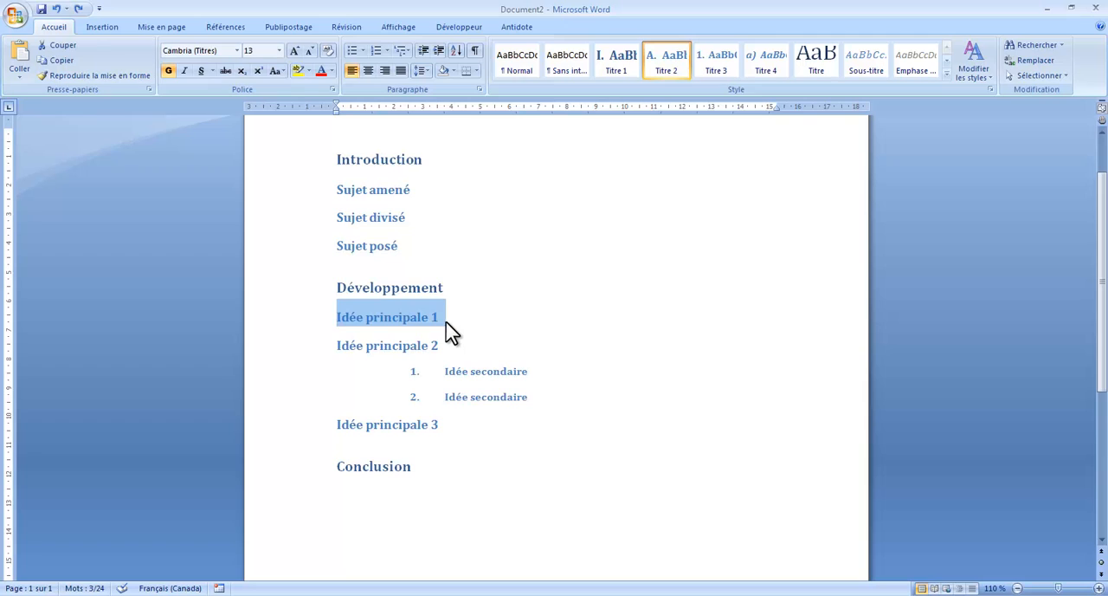
text(Les lions)
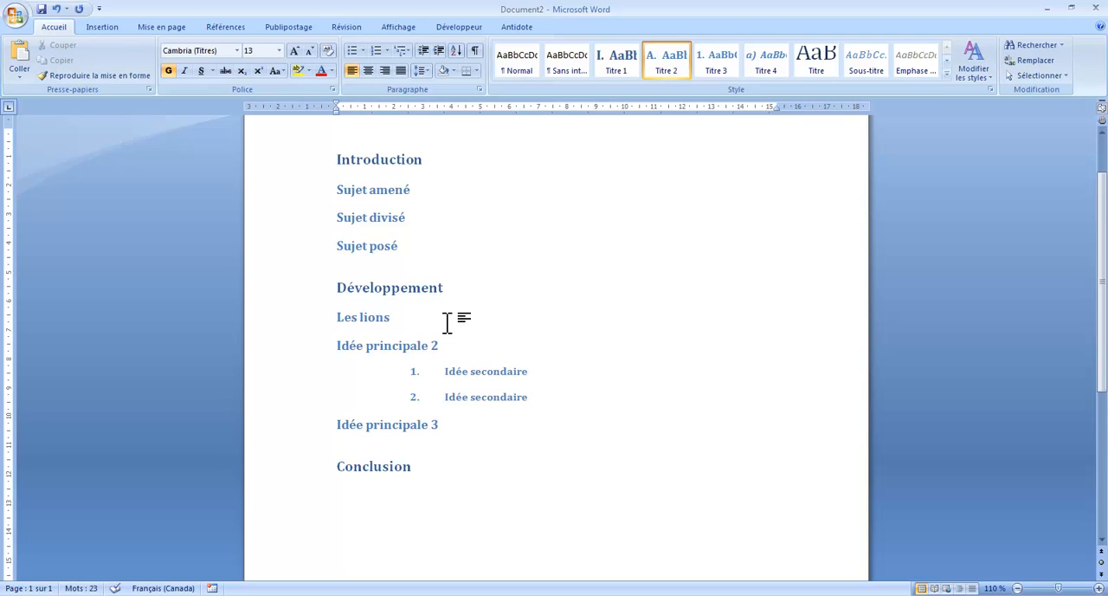
text( se nourrissent de viande, etc.)
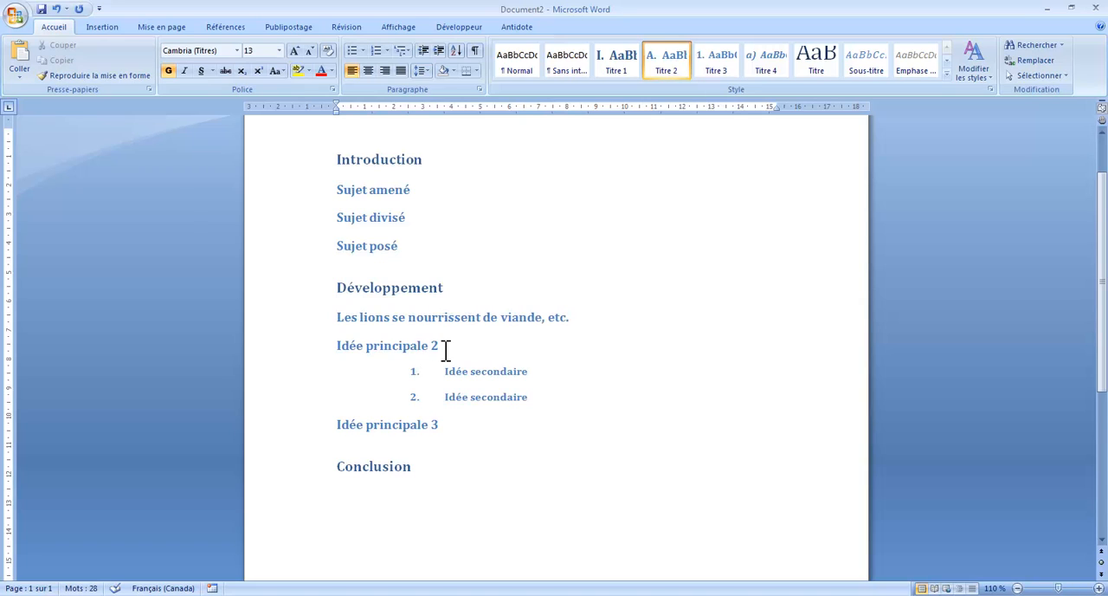
Replace the heading "Idée principale 2" with "Les lions vivent en Afrique, etc."
drag(445, 346, 351, 346)
text(Les)
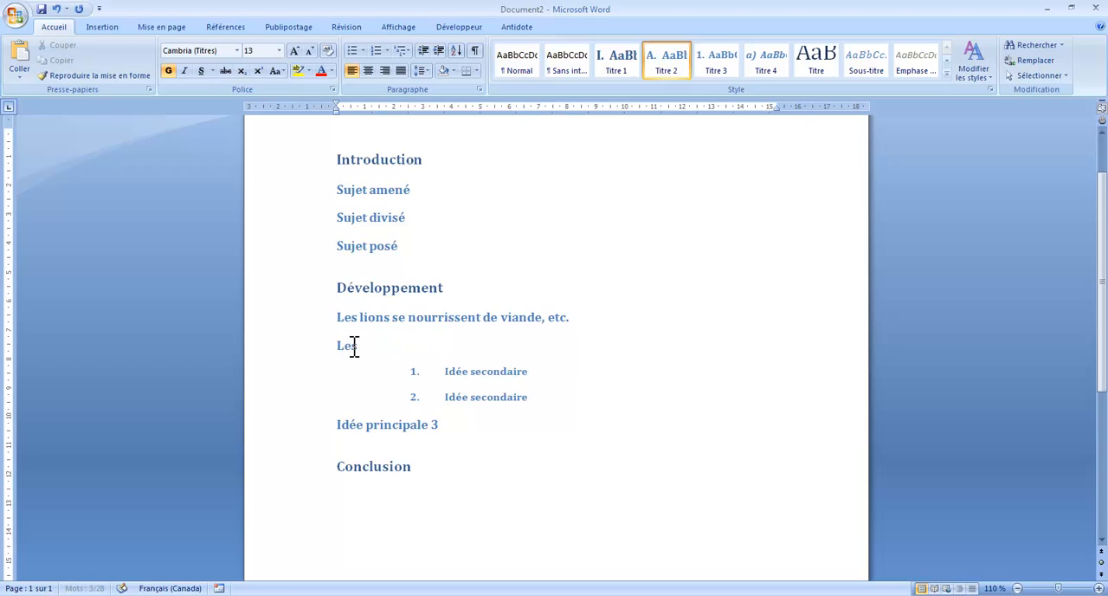
text( lions viv)
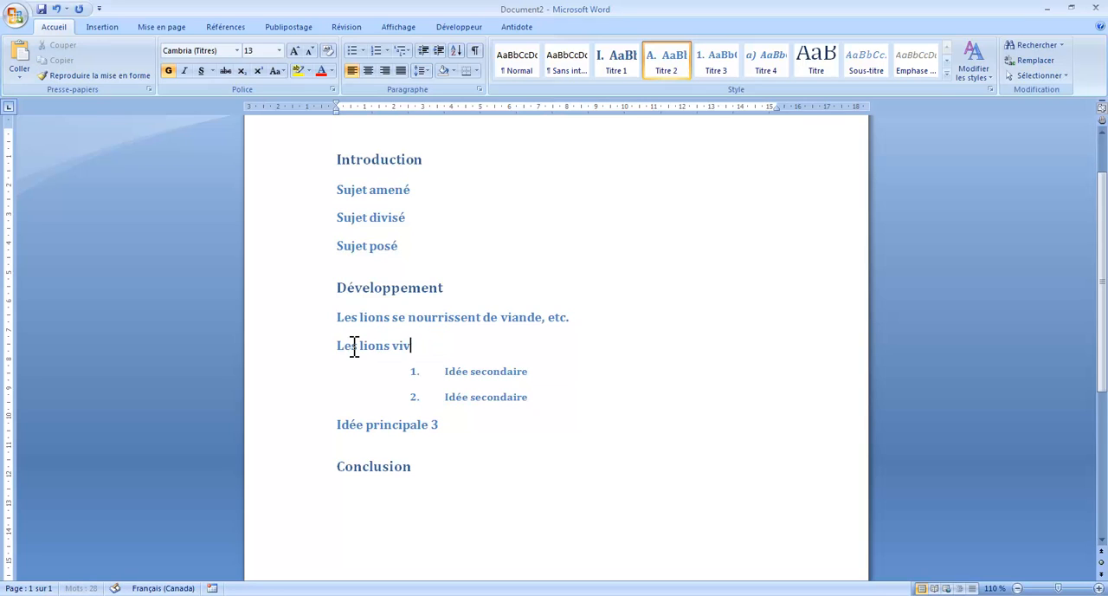
text(ent en Afrique, etc.)
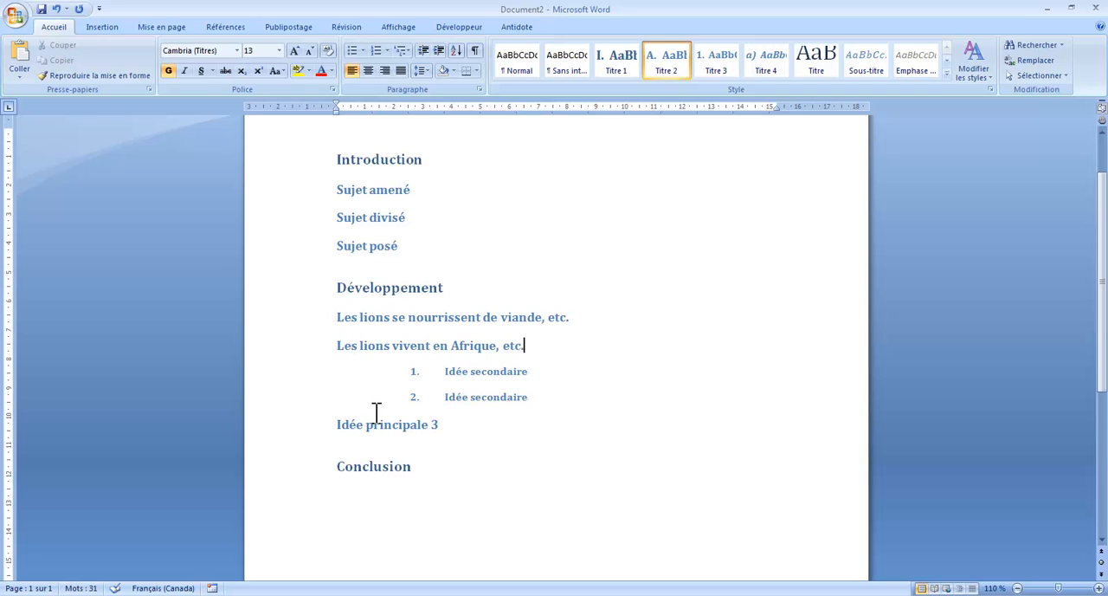
Replace the heading "Idée principale 3" with "Les lions peuvent vivre environ dix ans, etc."
drag(465, 424, 351, 437)
text(L)
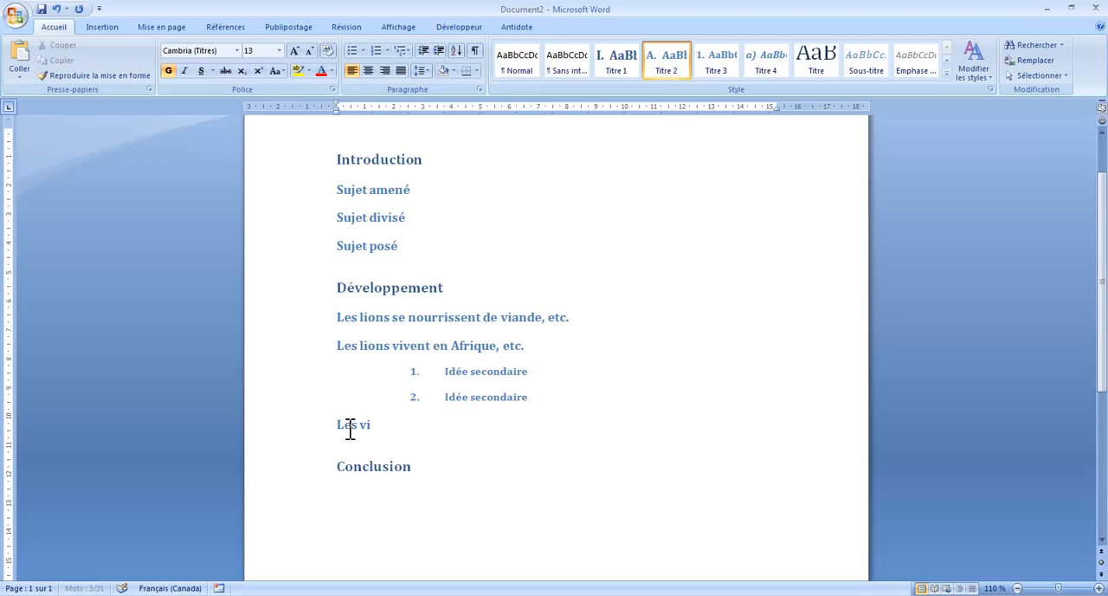
text(es vi)
key(BackSpace)
text(ions p)
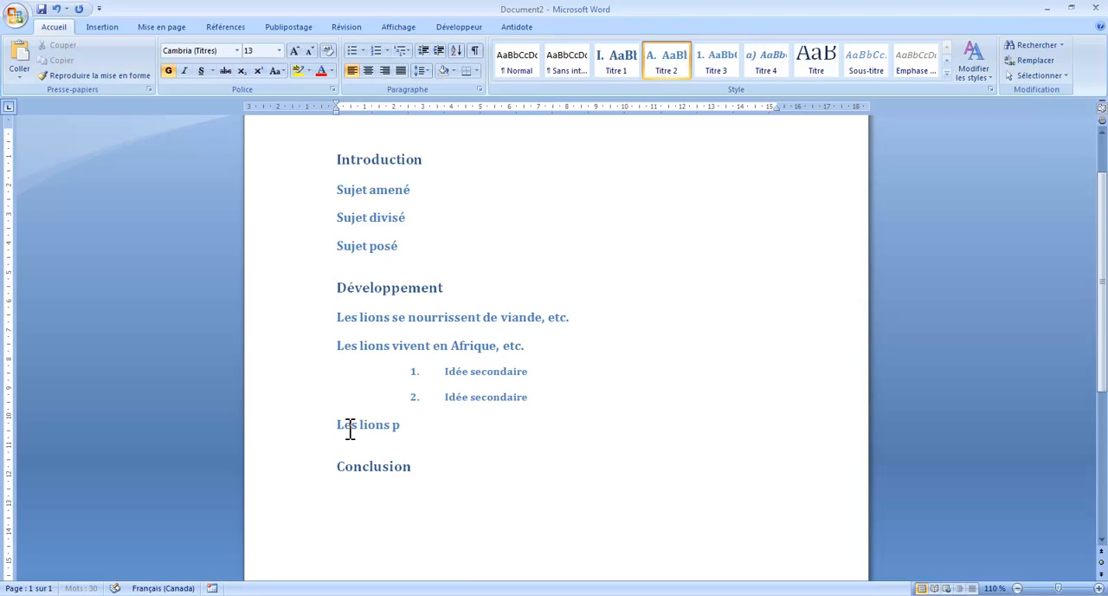
text(euvent vivre environ d)
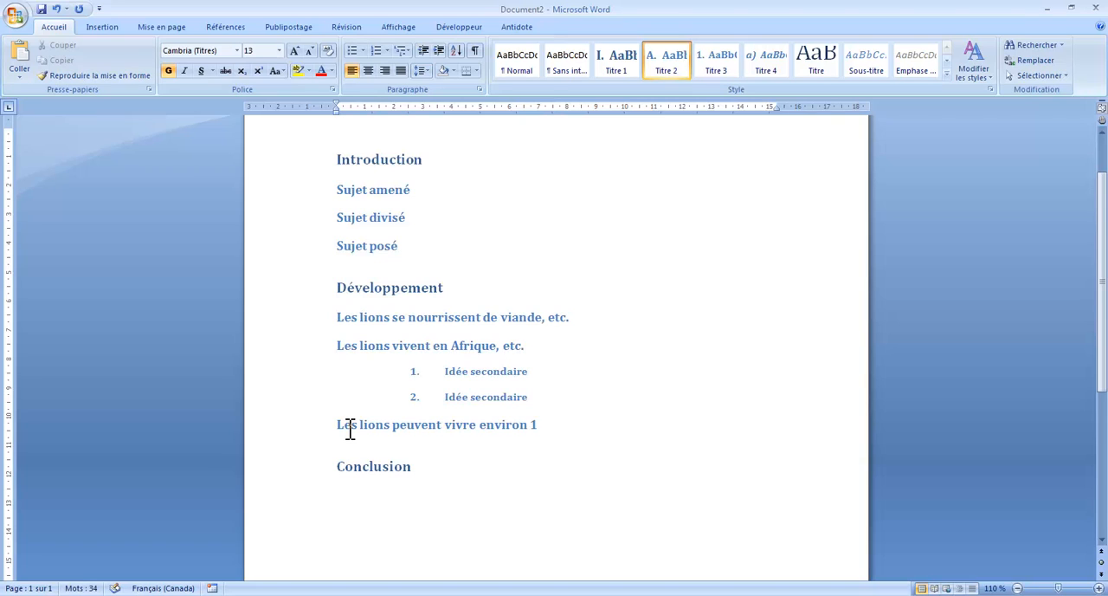
key(BackSpace)
key(BackSpace)
text(, etc.)
In outline view, move "Les lions se nourrissent de viande, etc." down to the end of the Développement section
click(400, 28)
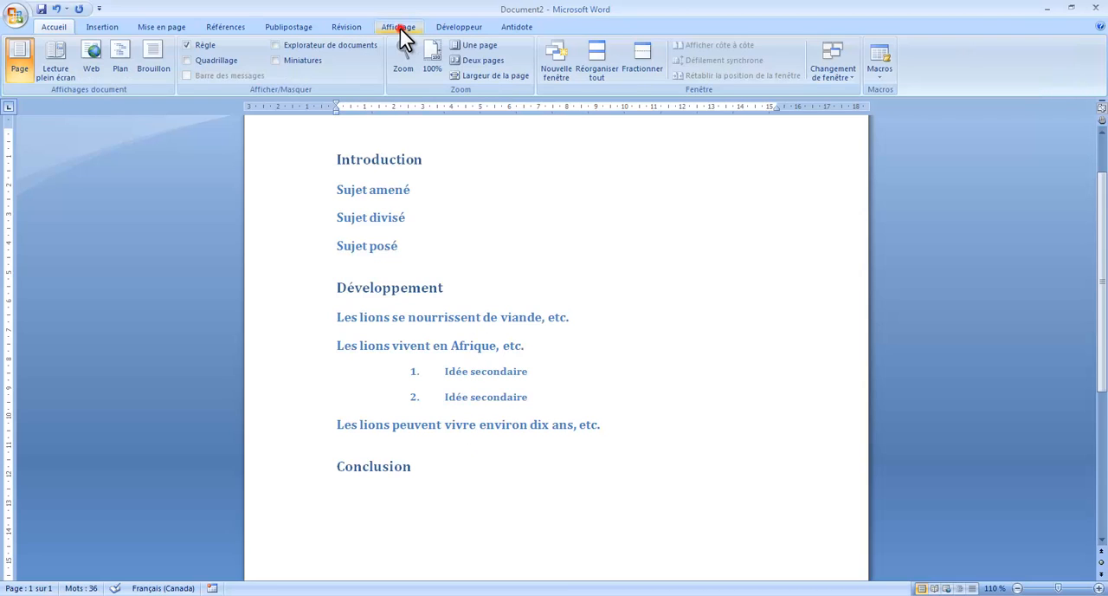
click(121, 65)
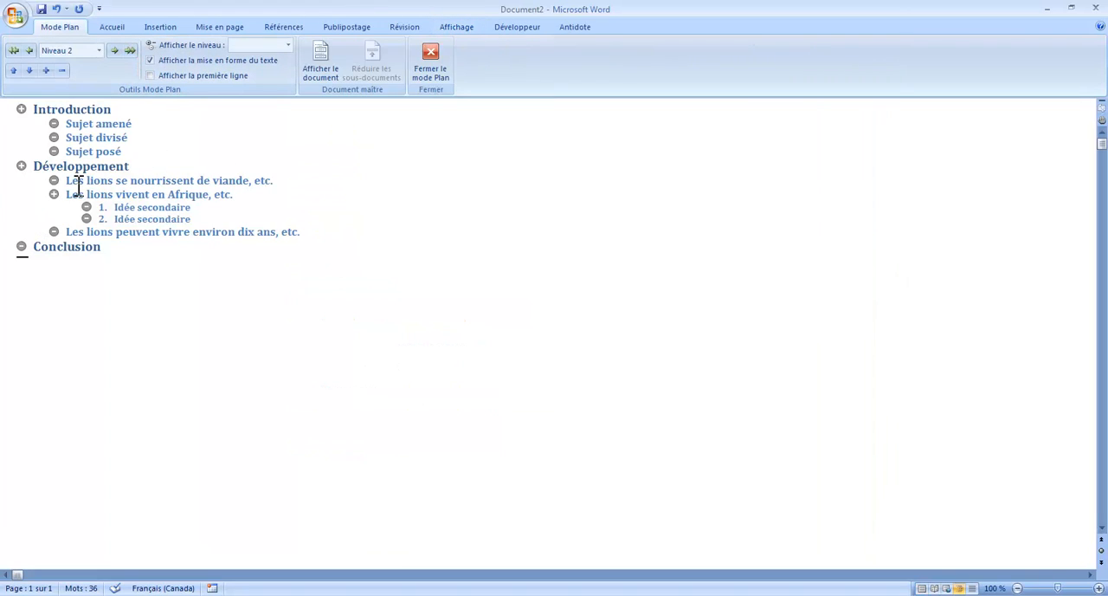
click(31, 71)
click(32, 70)
click(31, 70)
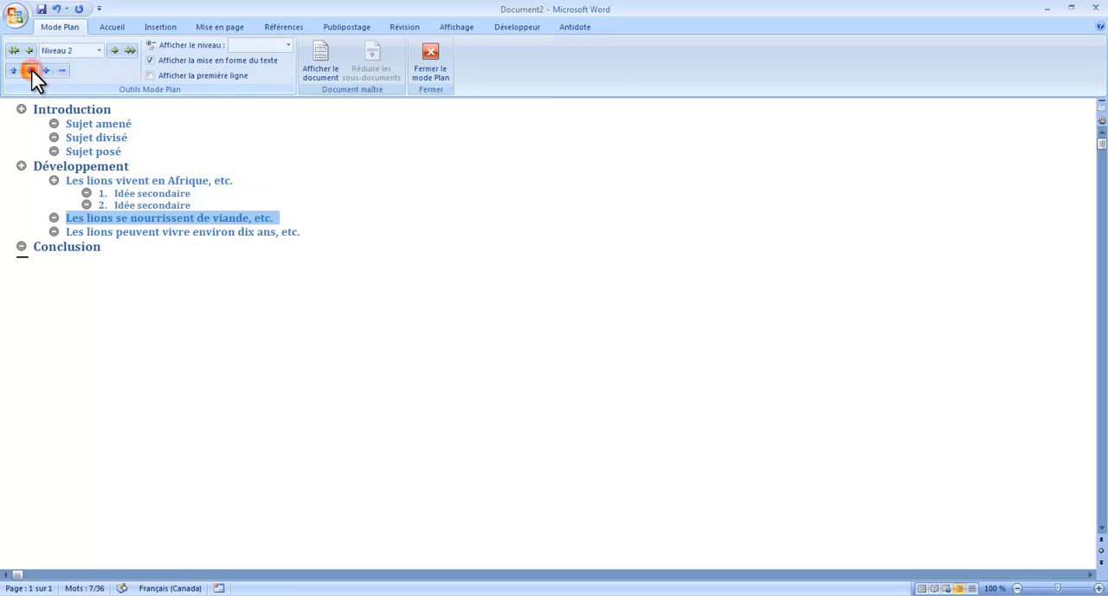
click(32, 70)
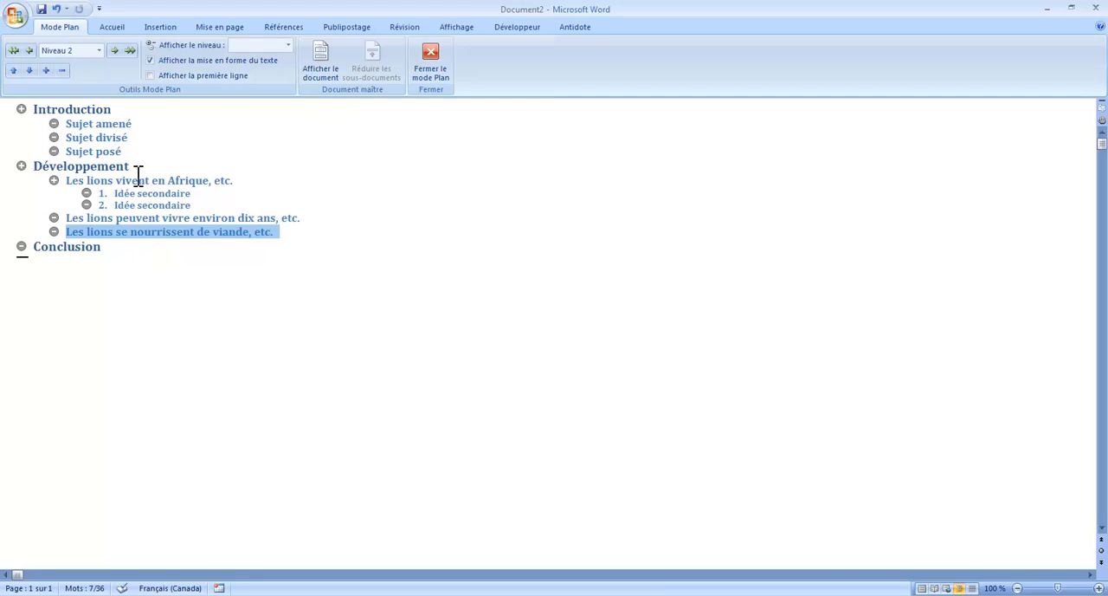
Move "Les lions peuvent vivre environ dix ans, etc." up to be the first item under Développement
click(150, 219)
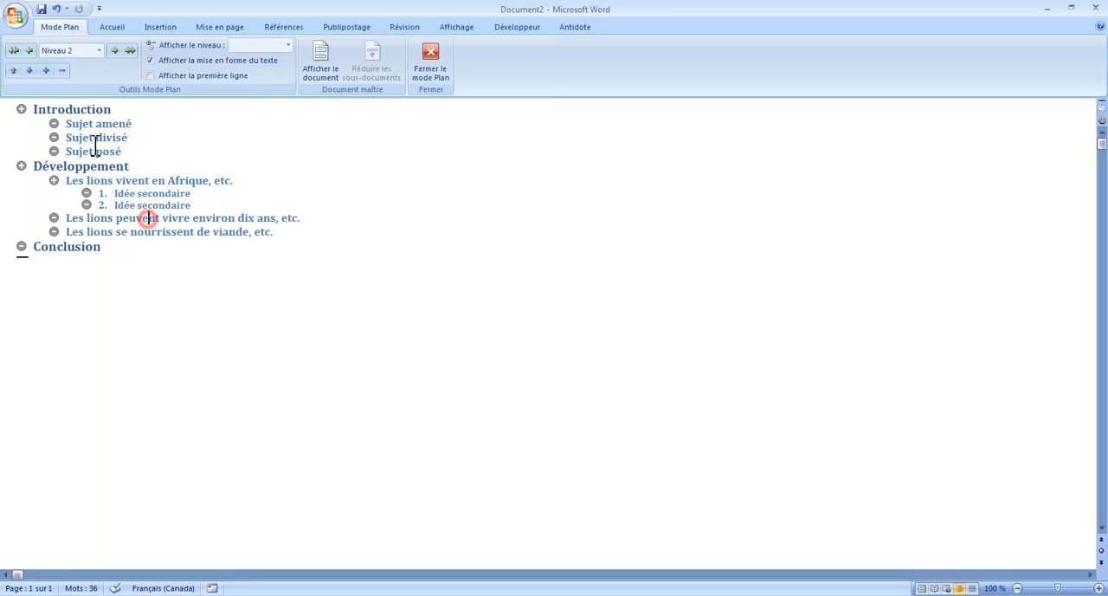
click(13, 71)
click(13, 71)
click(13, 71)
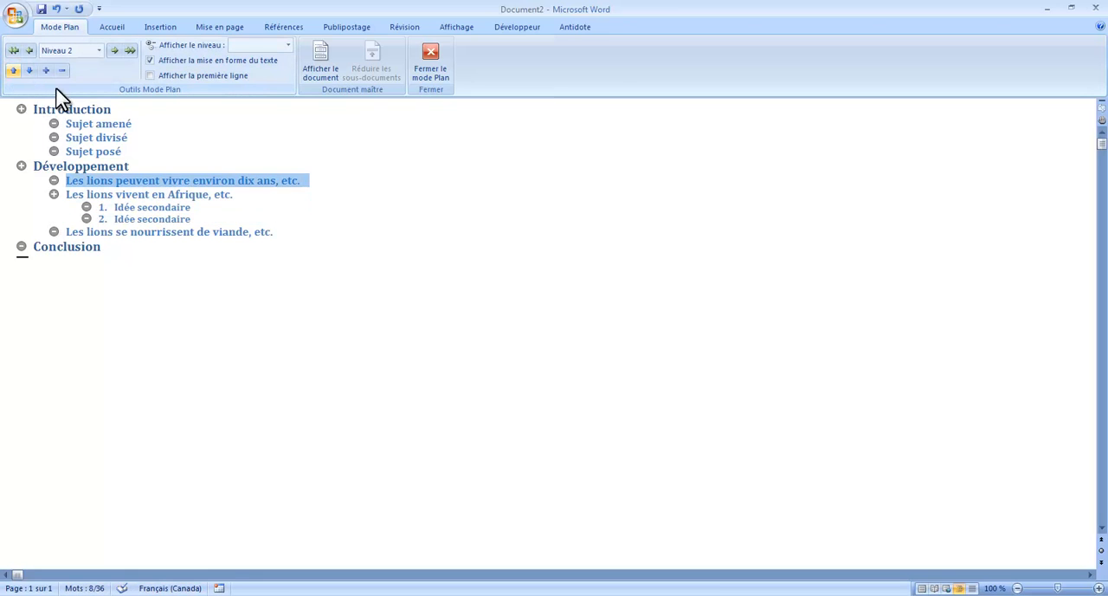
Close the outline view and check the new order of the Développement ideas in the page layout
click(430, 67)
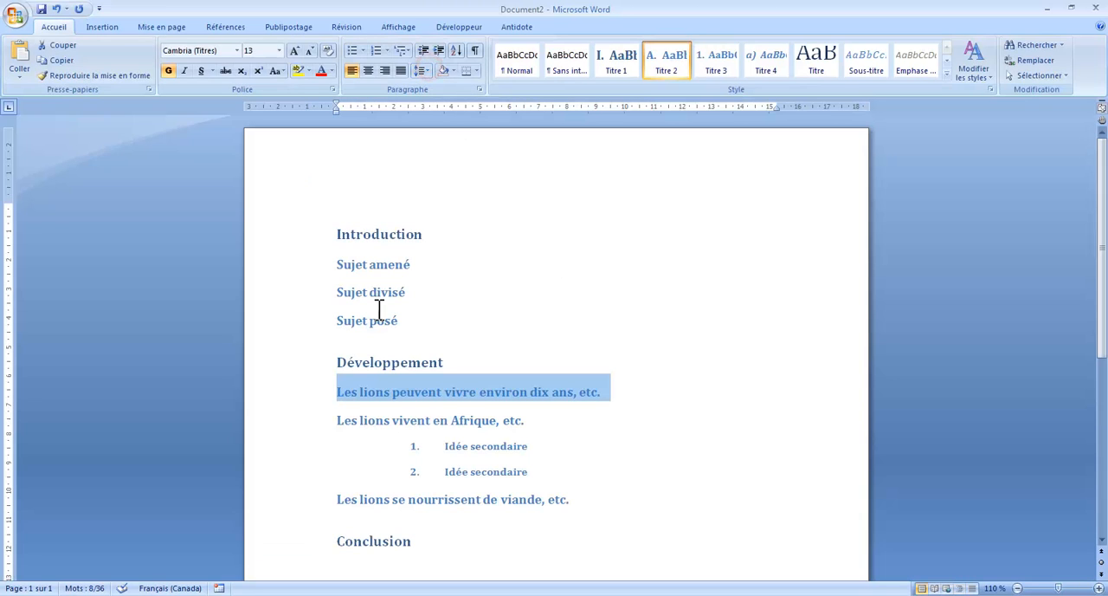
scroll(638, 345, down, 2)
click(680, 355)
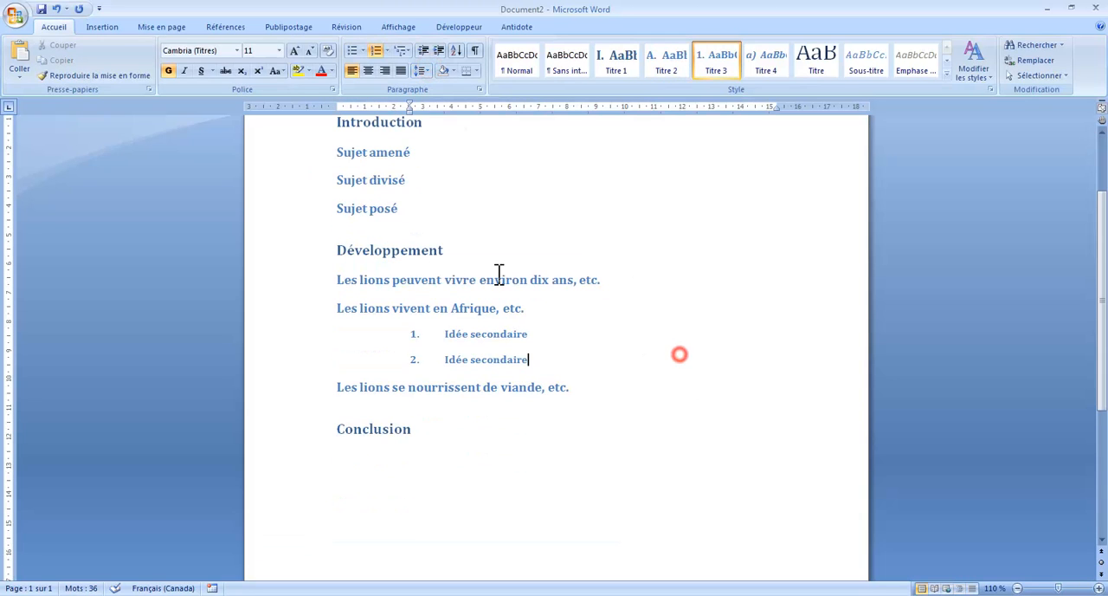
scroll(624, 317, up, 1)
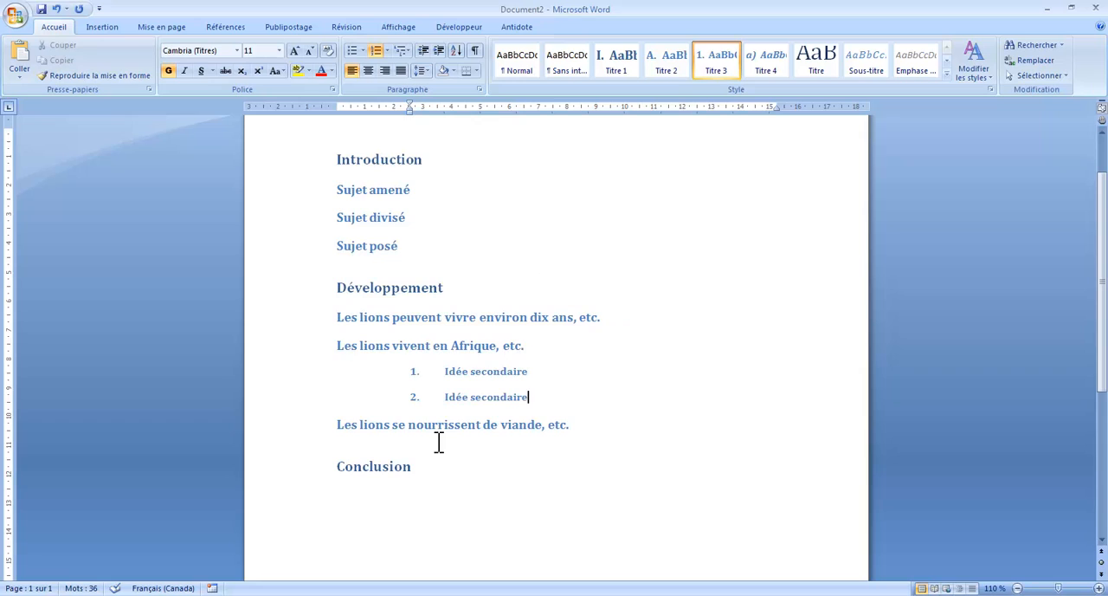
scroll(630, 349, up, 1)
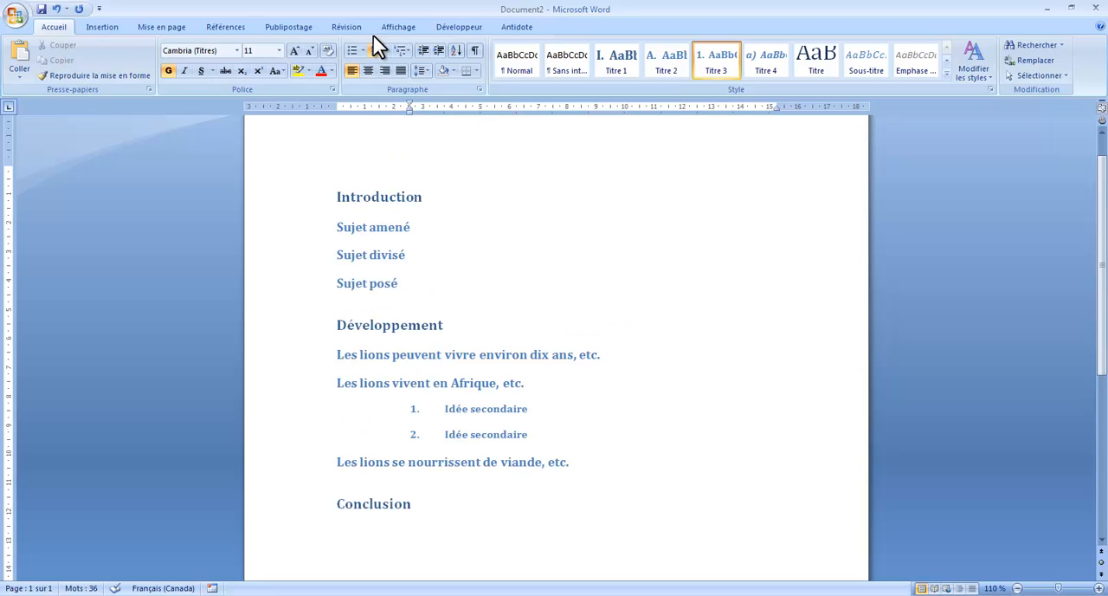
Look at the reordered essay structure in outline view and return to the page layout
click(398, 25)
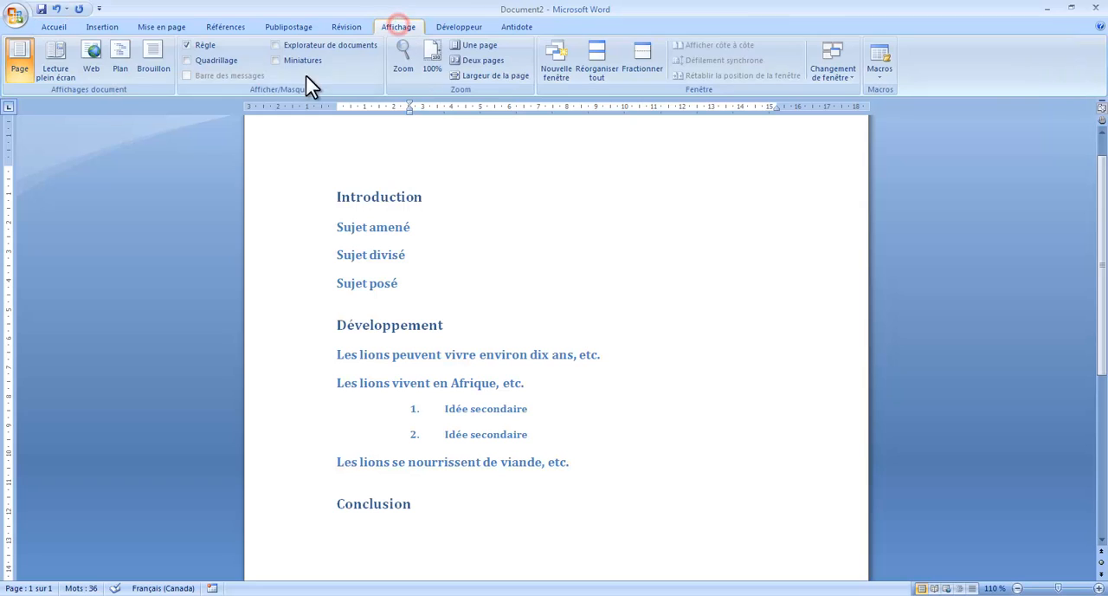
click(122, 70)
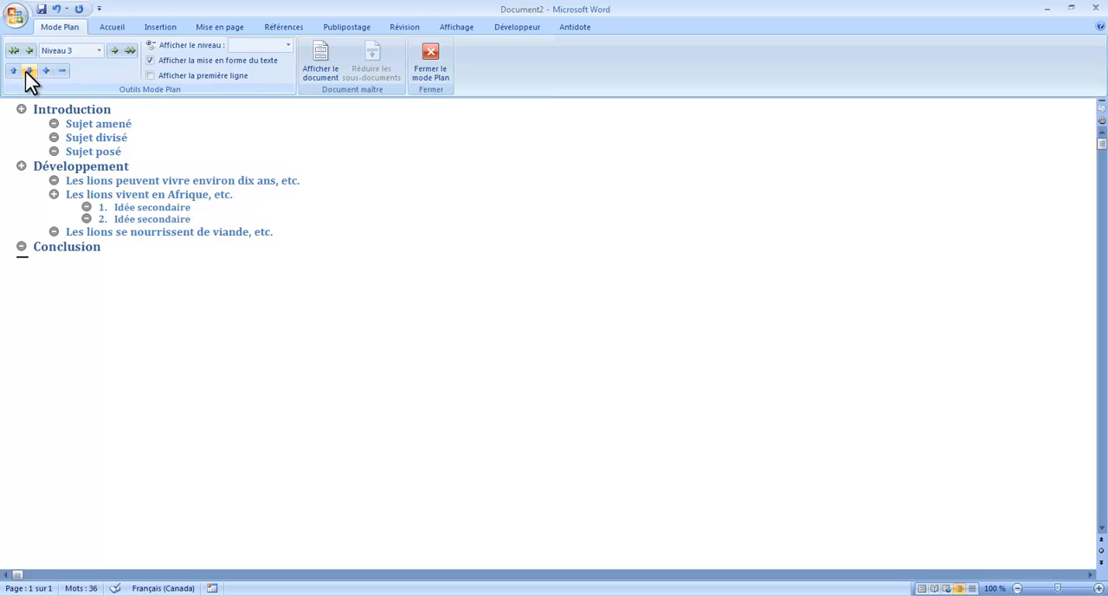
click(427, 73)
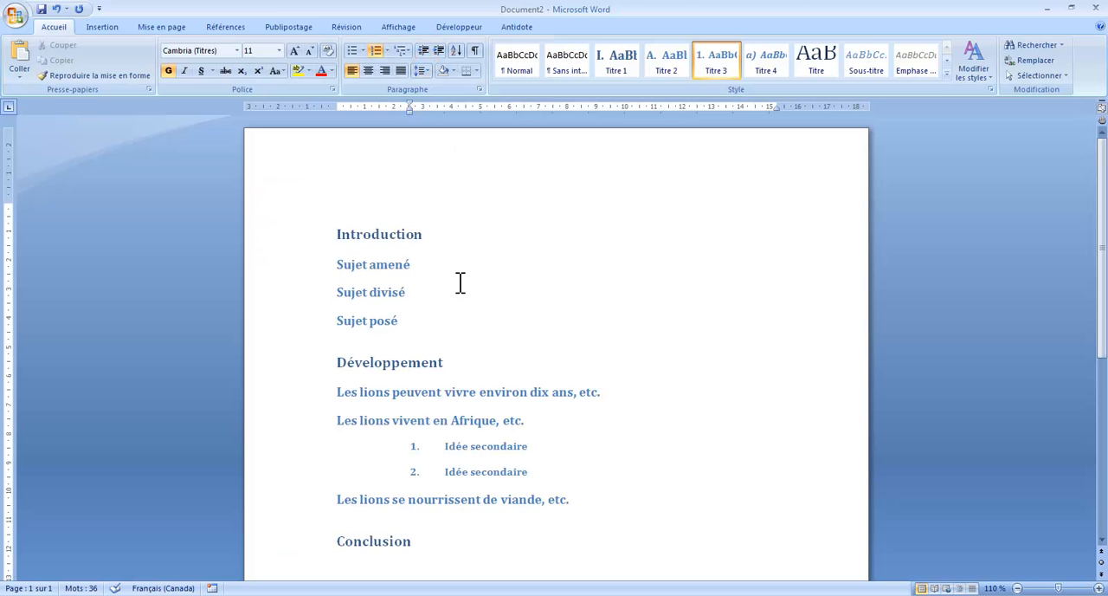
Review the document in the page layout and switch it back to outline view
scroll(460, 283, down, 2)
scroll(460, 284, up, 1)
scroll(451, 260, down, 2)
scroll(430, 307, up, 1)
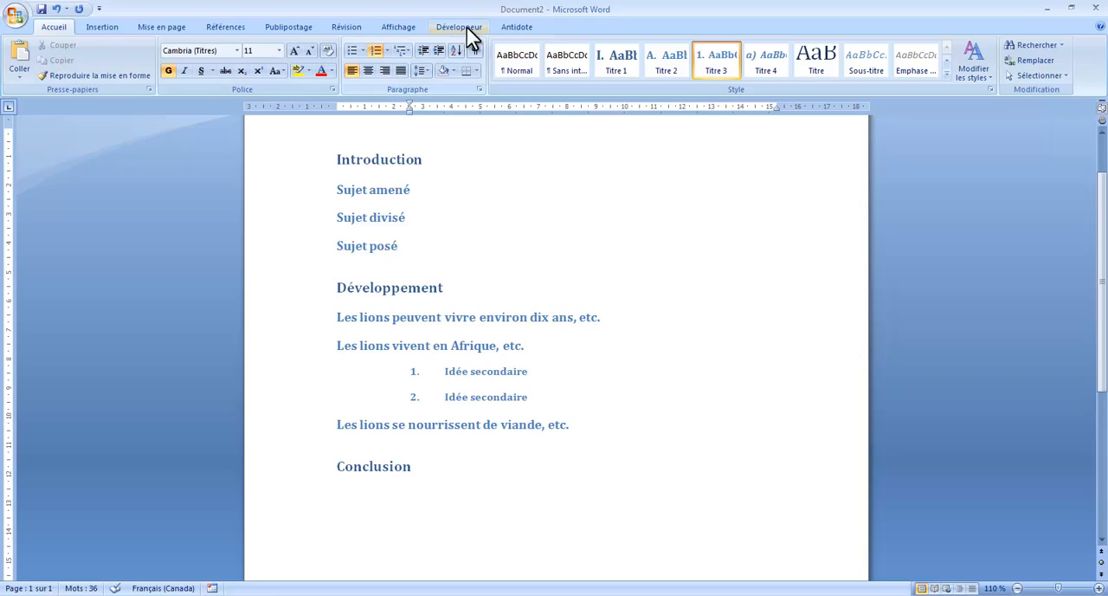
click(398, 29)
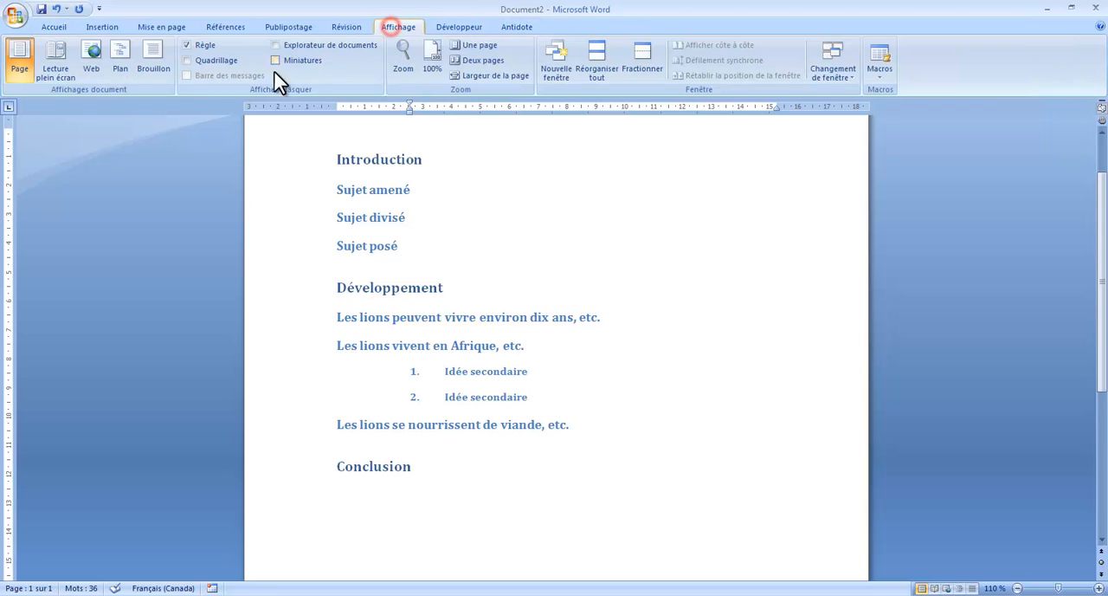
click(120, 65)
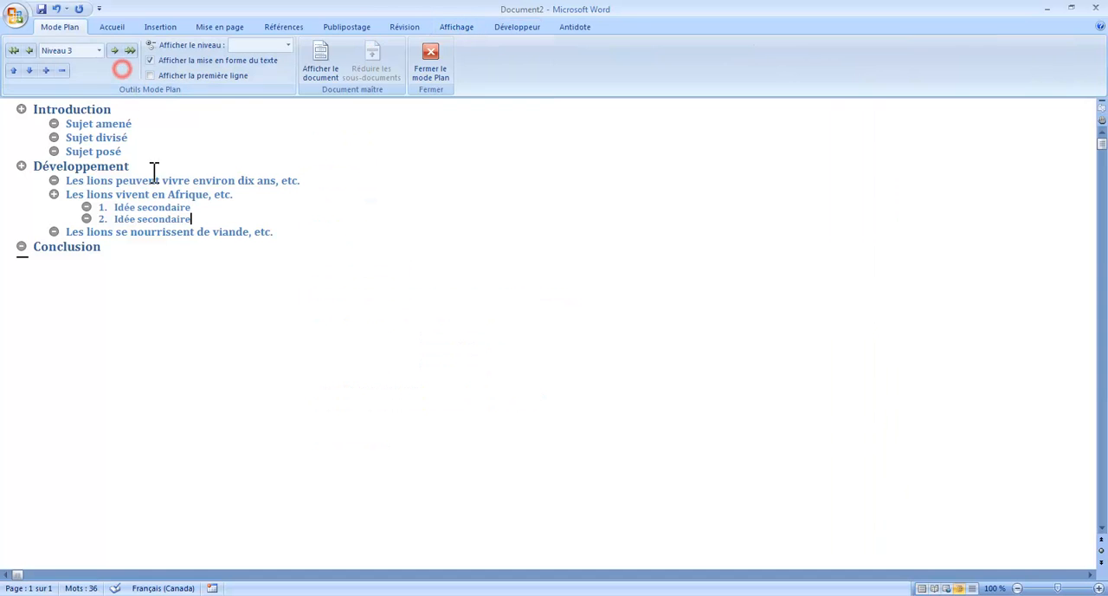